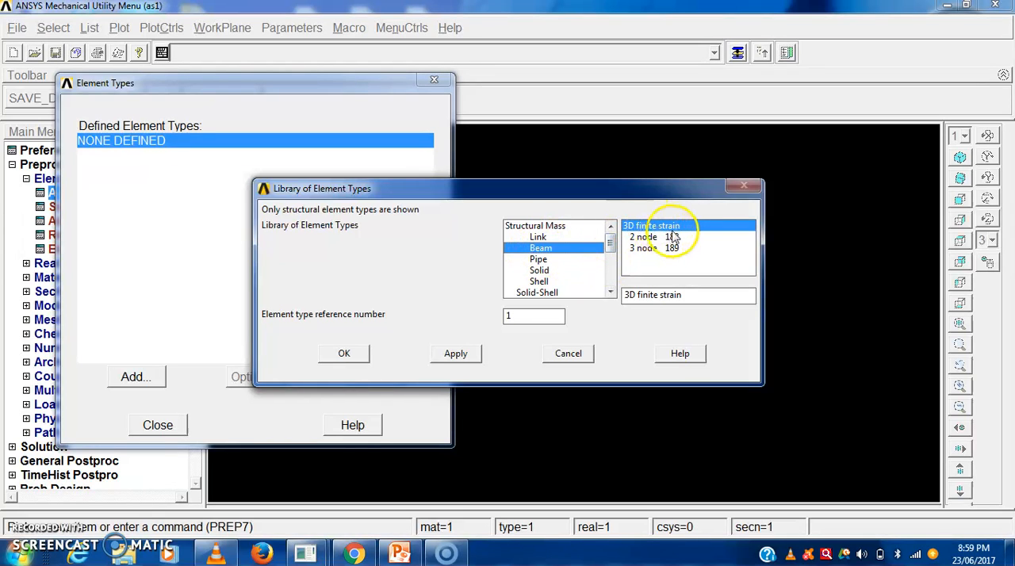
- Add the 2 node 188 beam as element type 1 and finish defining element types
click(352, 355)
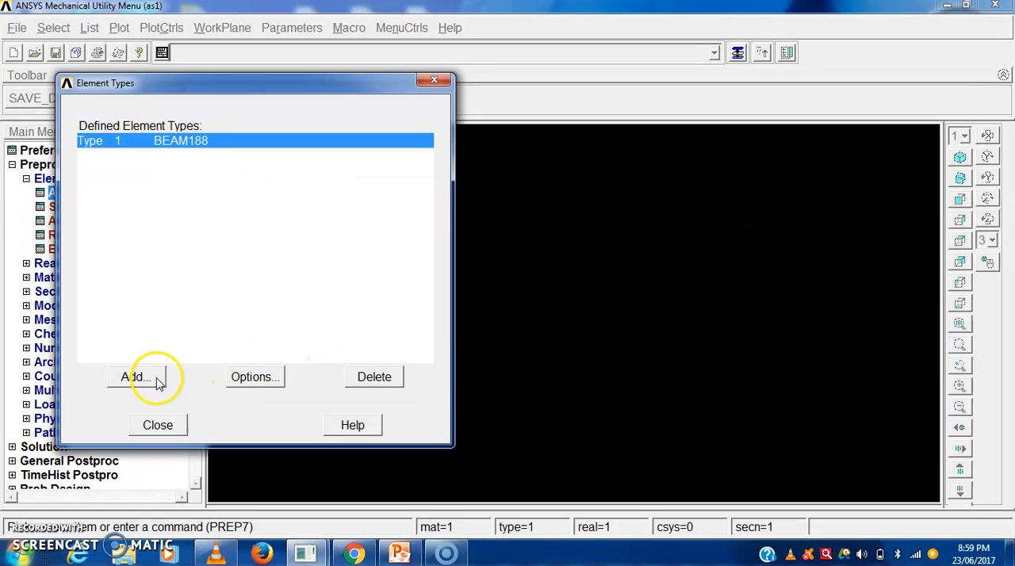
click(158, 426)
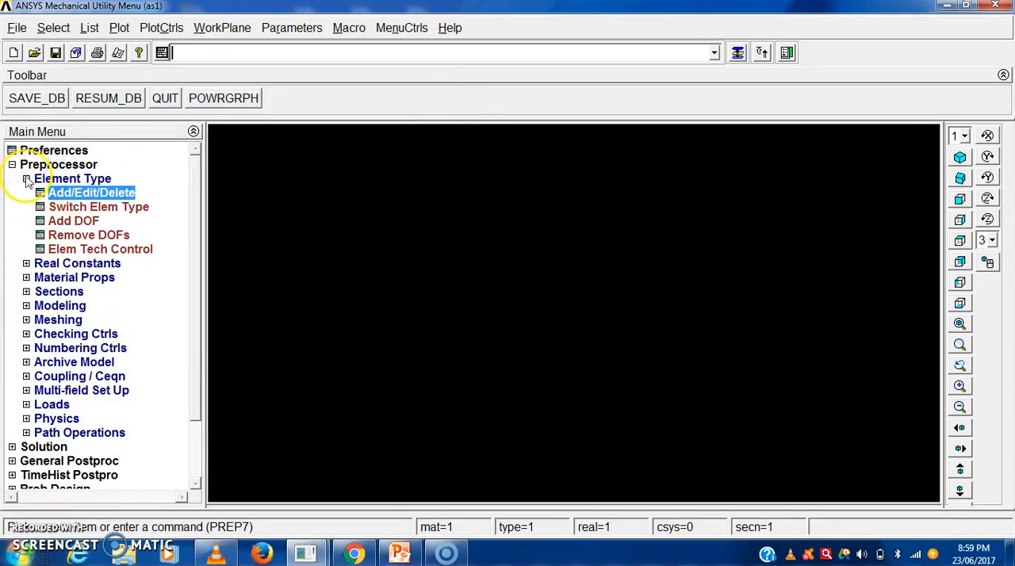
click(26, 179)
click(26, 193)
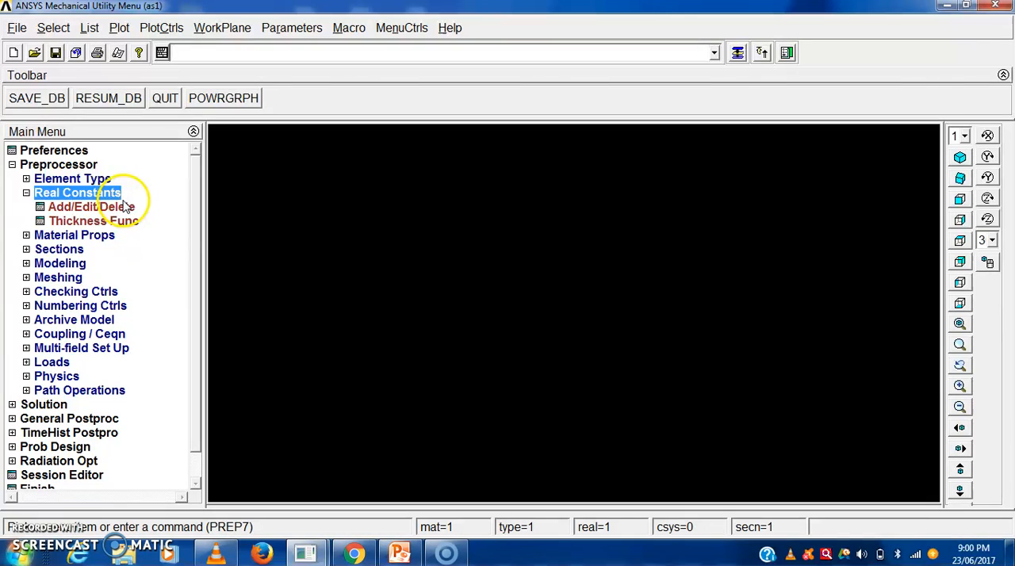
click(26, 193)
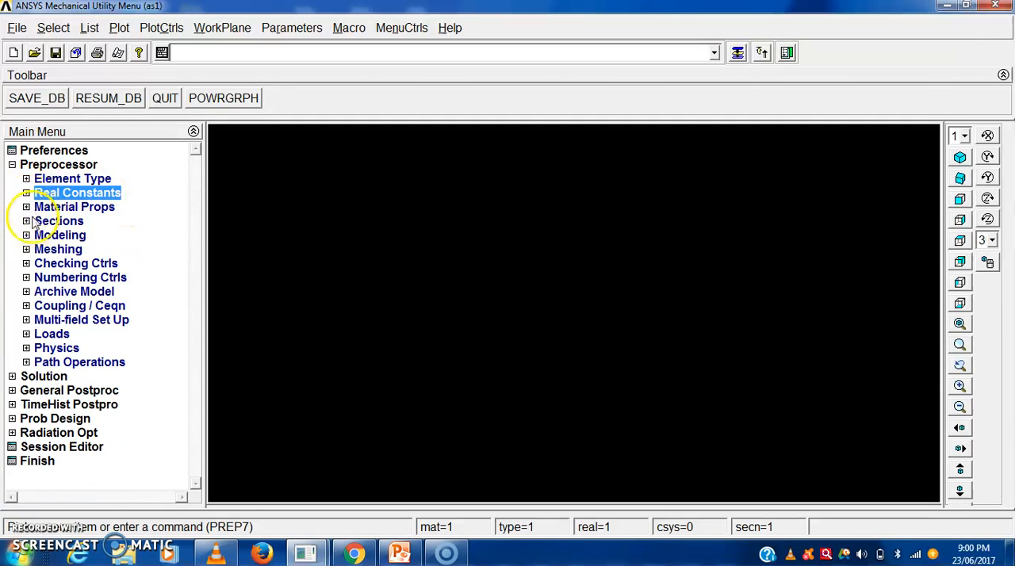
- Define material model 1 as structural linear elastic isotropic with EX 2e5 and PRXY 0.3
click(26, 207)
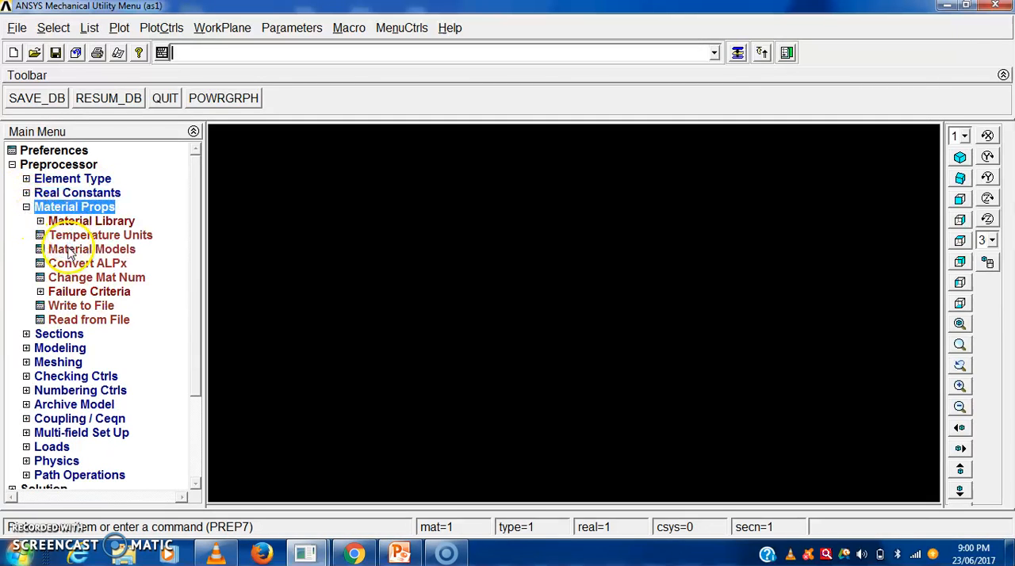
click(92, 250)
double_click(534, 249)
click(549, 265)
double_click(549, 265)
double_click(572, 280)
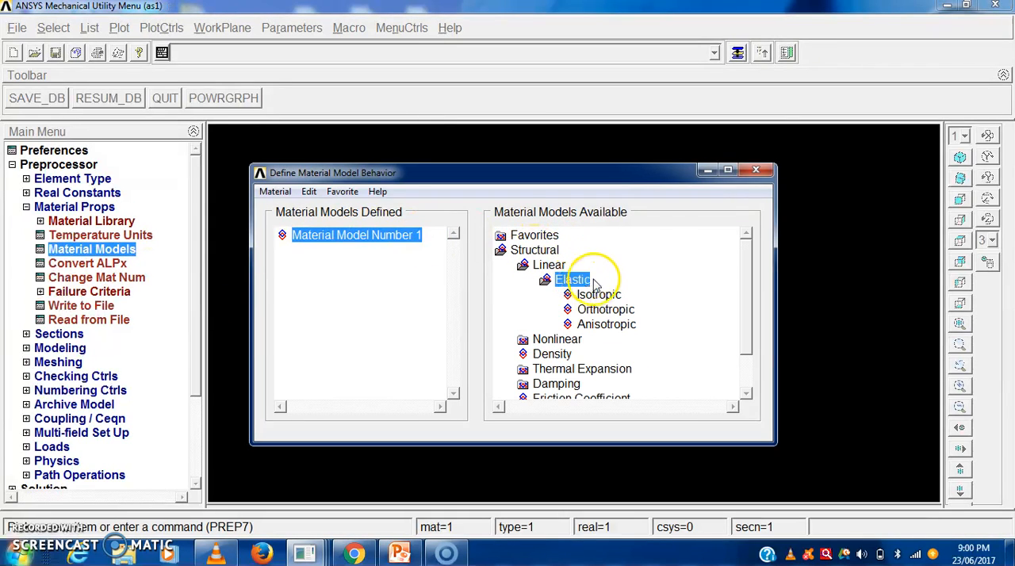
double_click(596, 295)
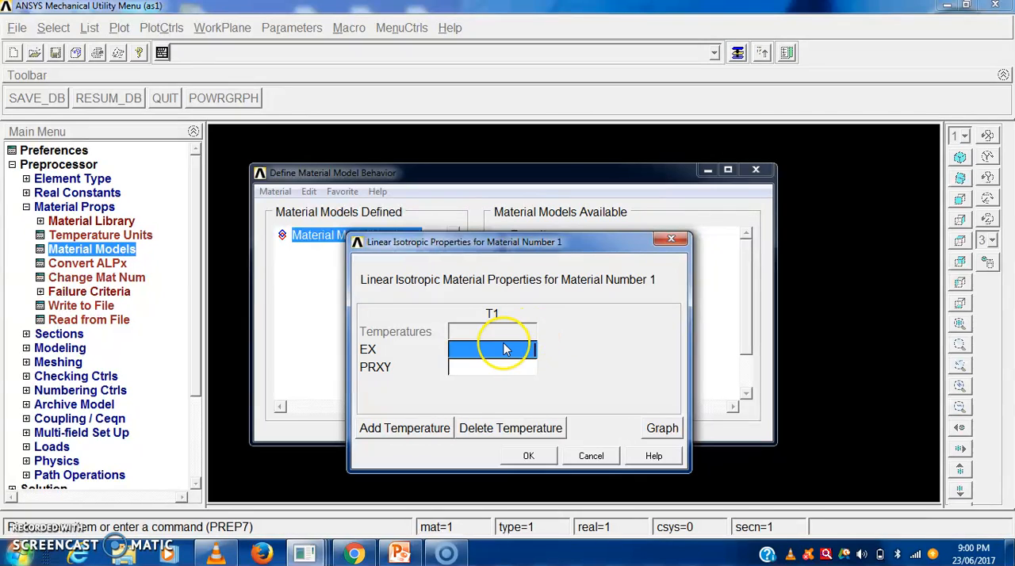
text(2e5)
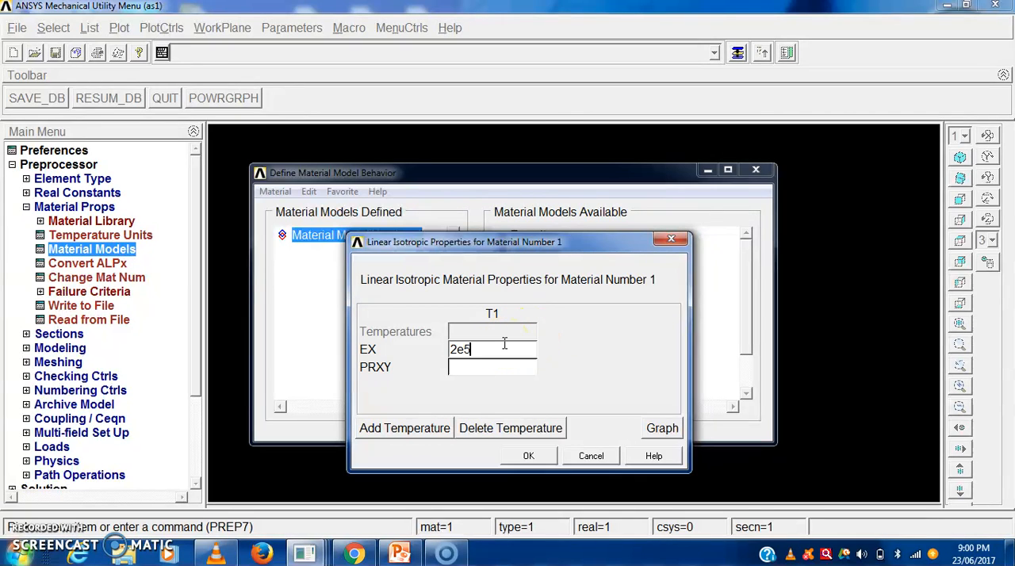
key(Tab)
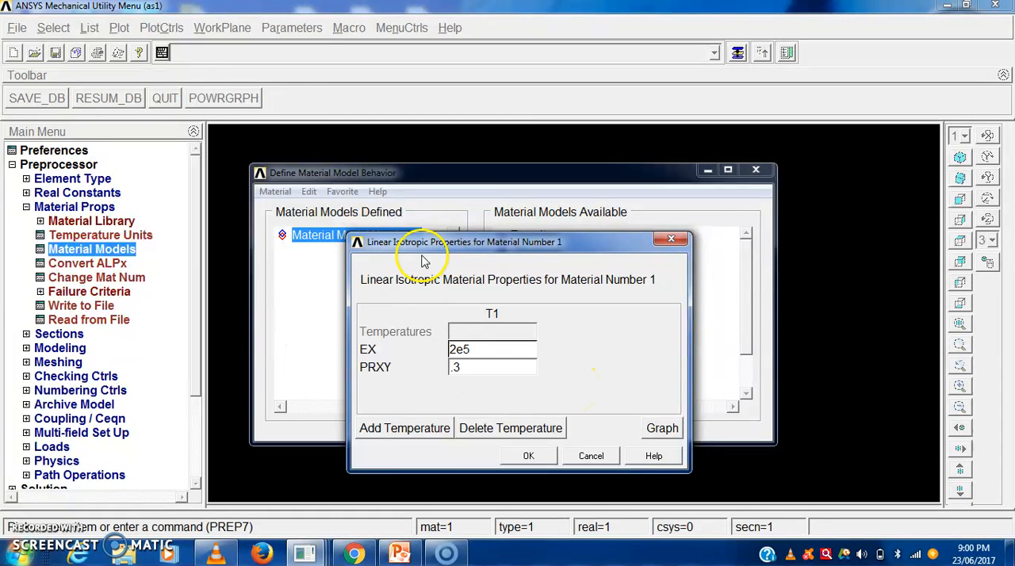
click(529, 457)
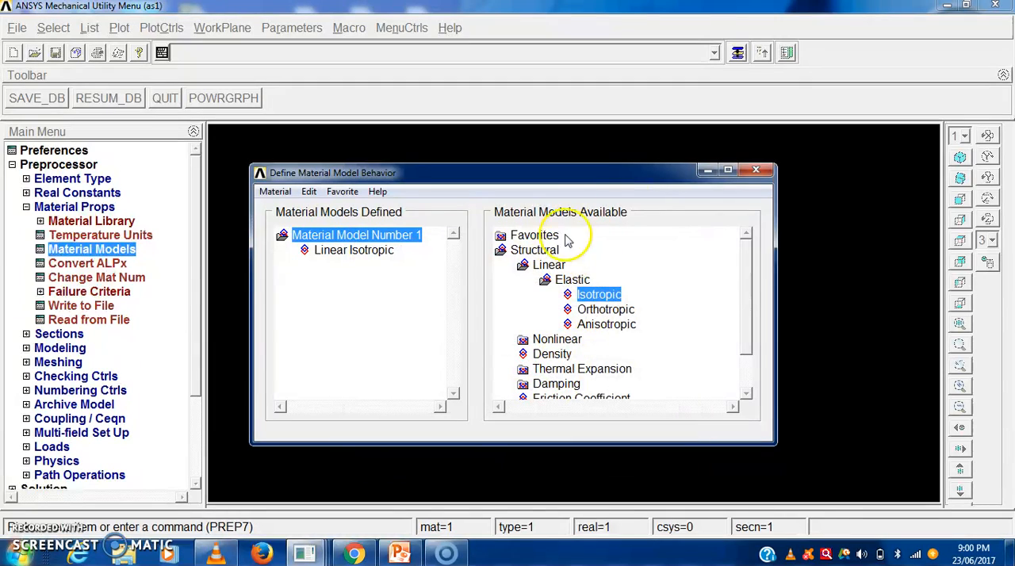
click(756, 173)
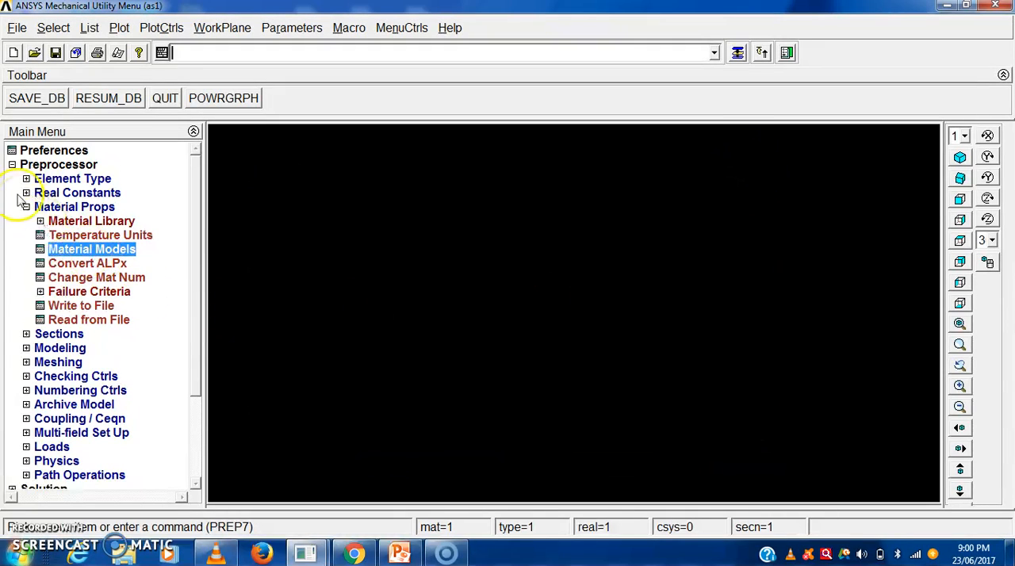
click(26, 208)
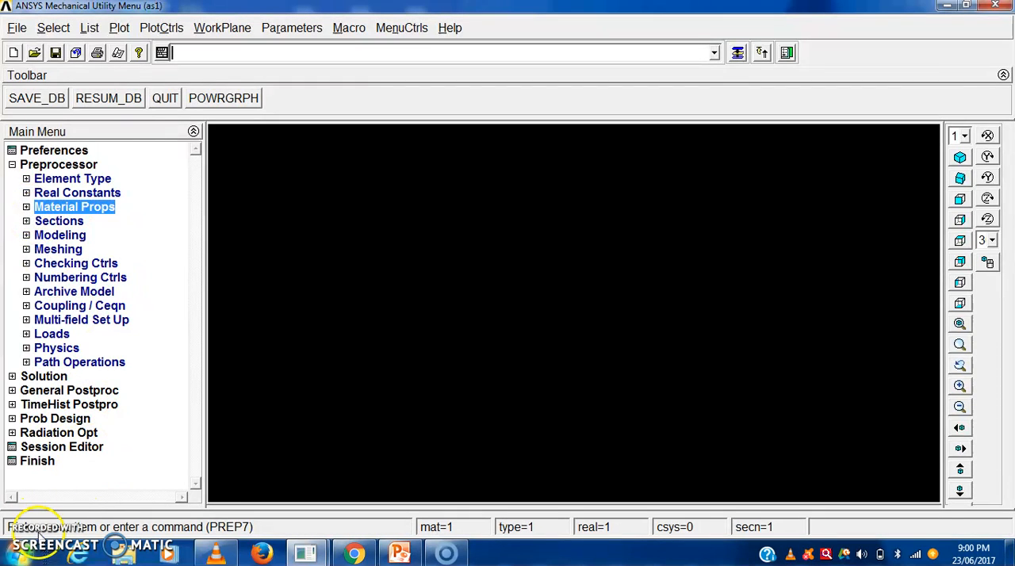
- Define and preview a solid rectangular beam section with ID 1, width B 20 and height H 30, offset to the centroid
click(26, 221)
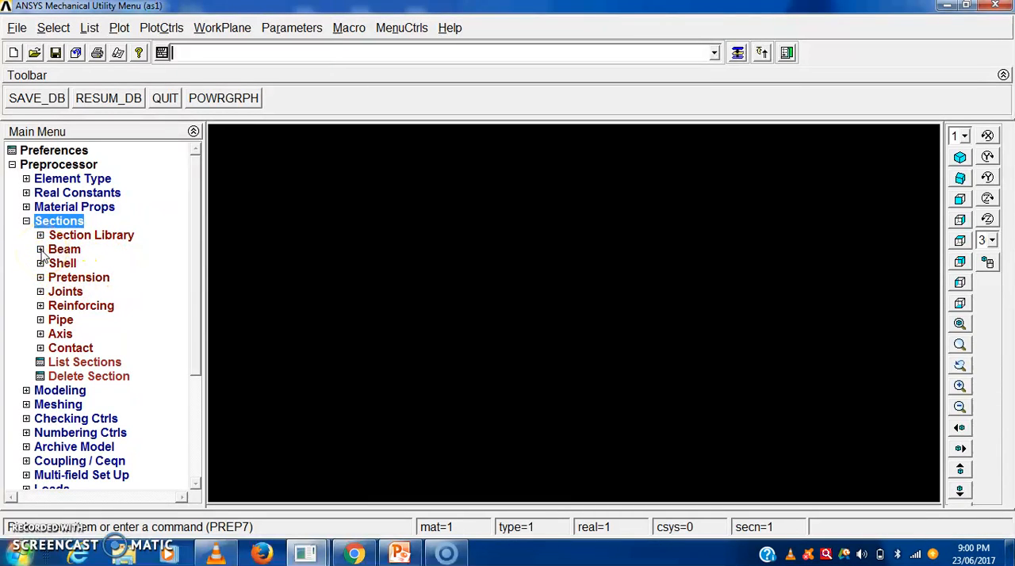
click(41, 249)
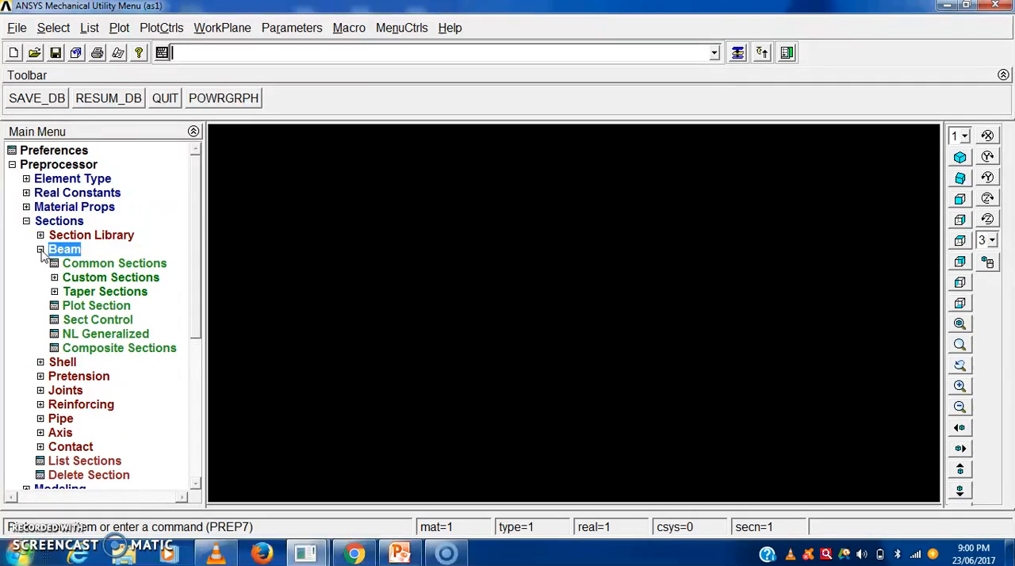
click(91, 266)
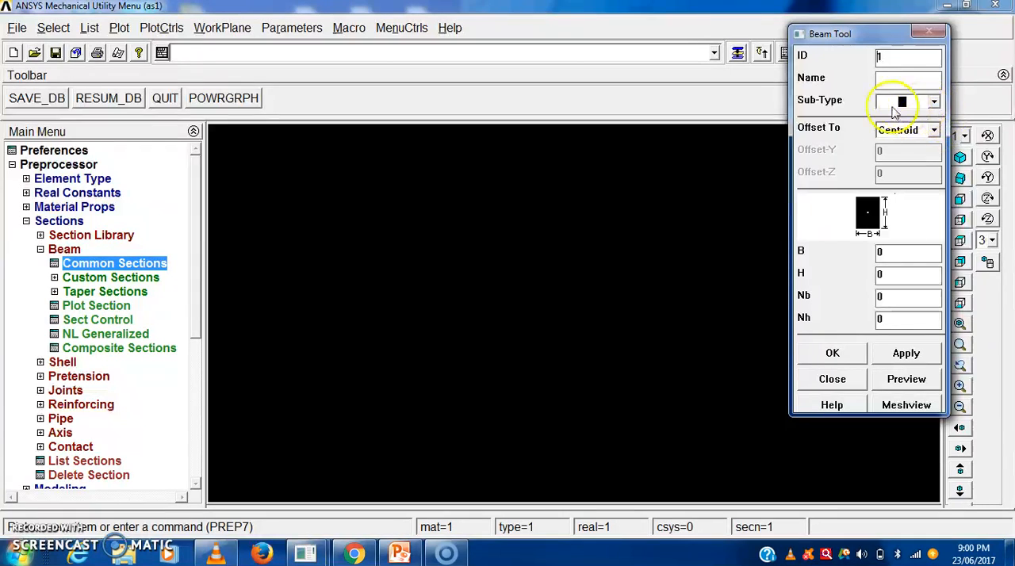
click(936, 103)
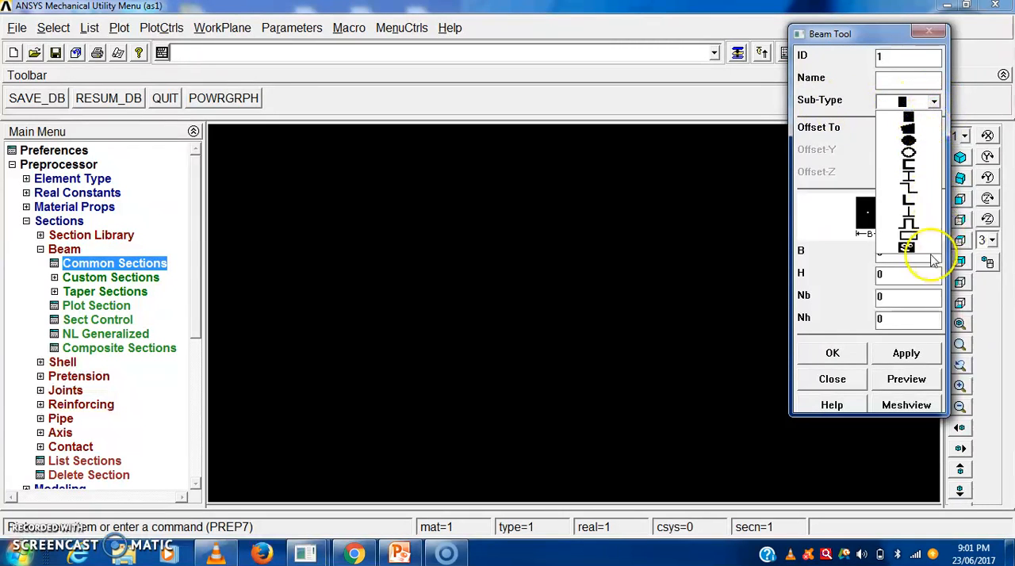
click(911, 121)
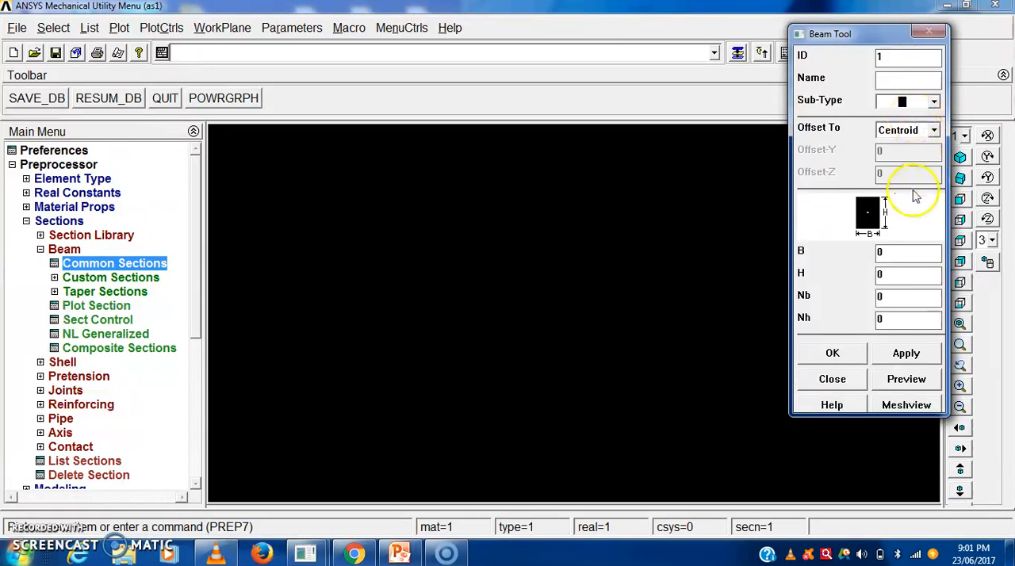
drag(893, 258, 847, 259)
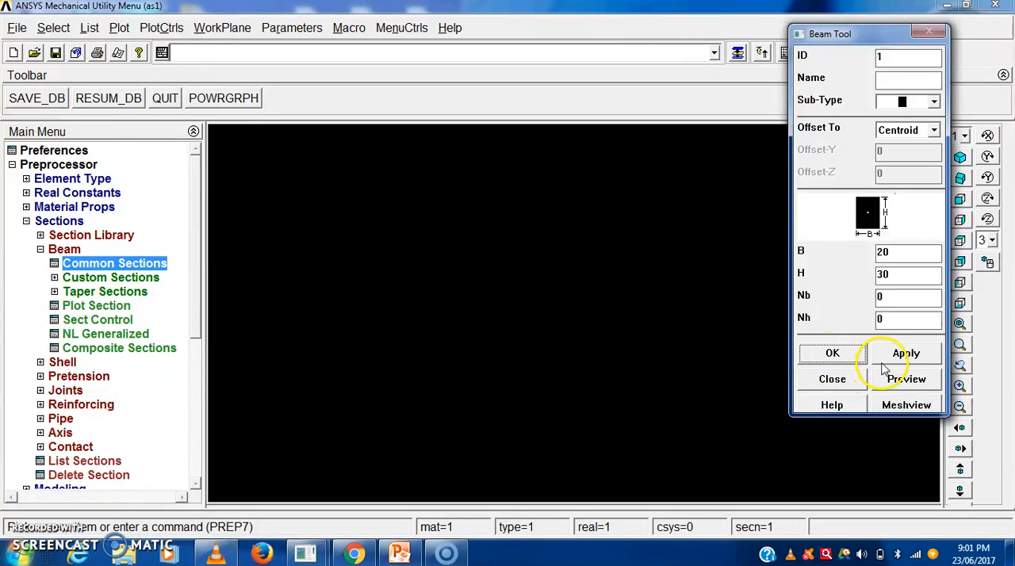
click(917, 384)
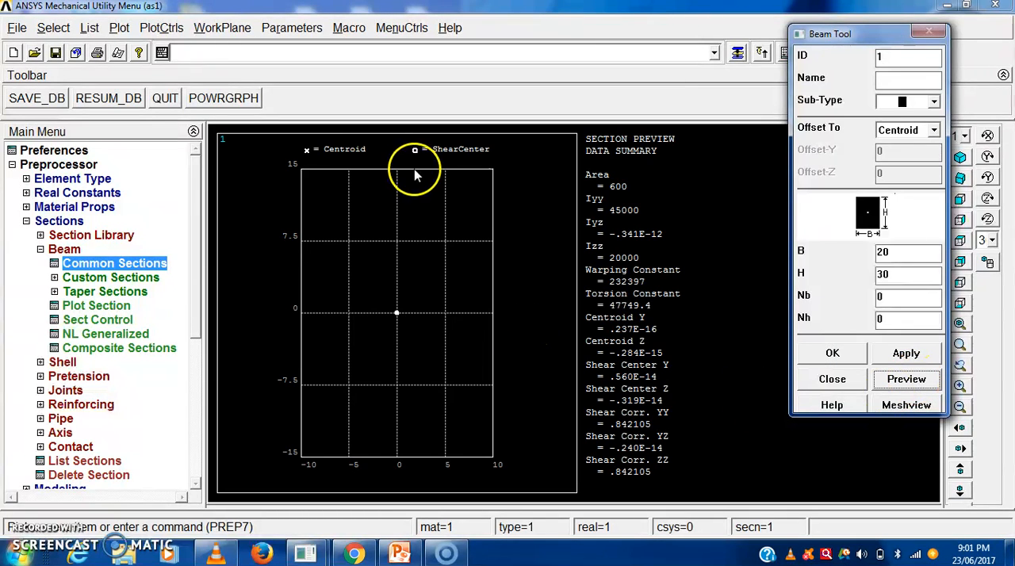
click(833, 354)
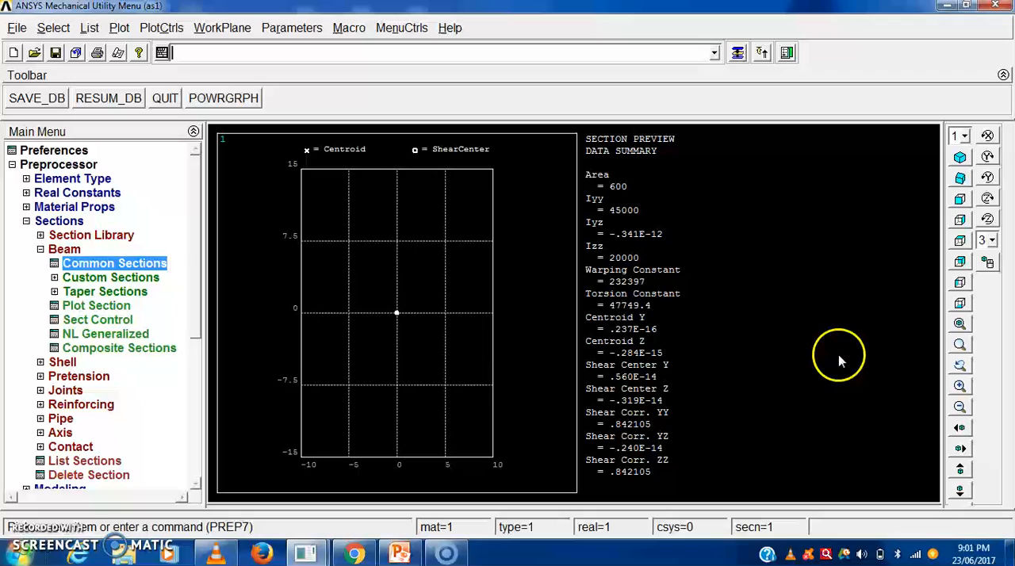
click(40, 249)
click(26, 222)
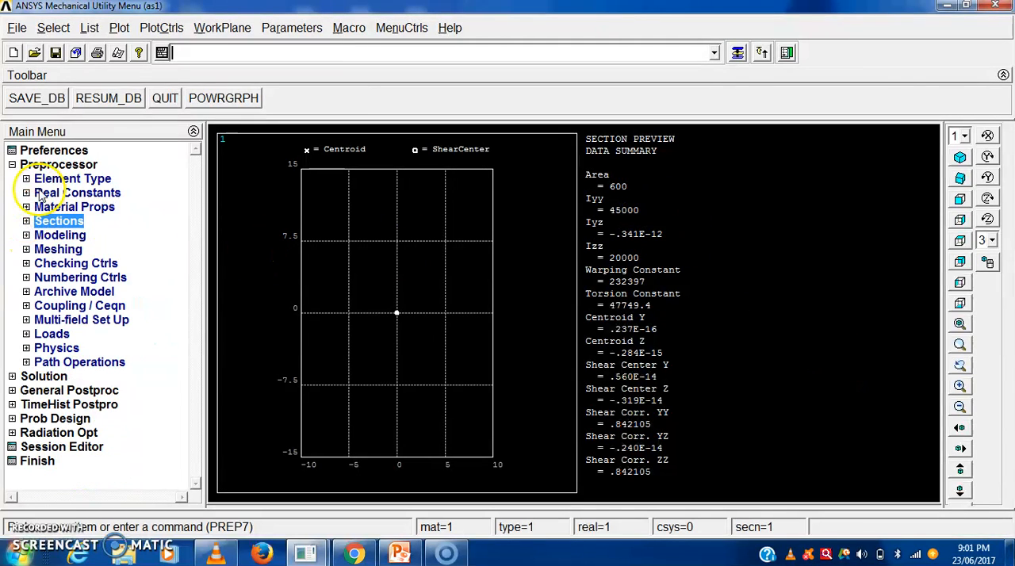
- Create node 1 at X = 0 in the active coordinate system
click(27, 236)
click(40, 249)
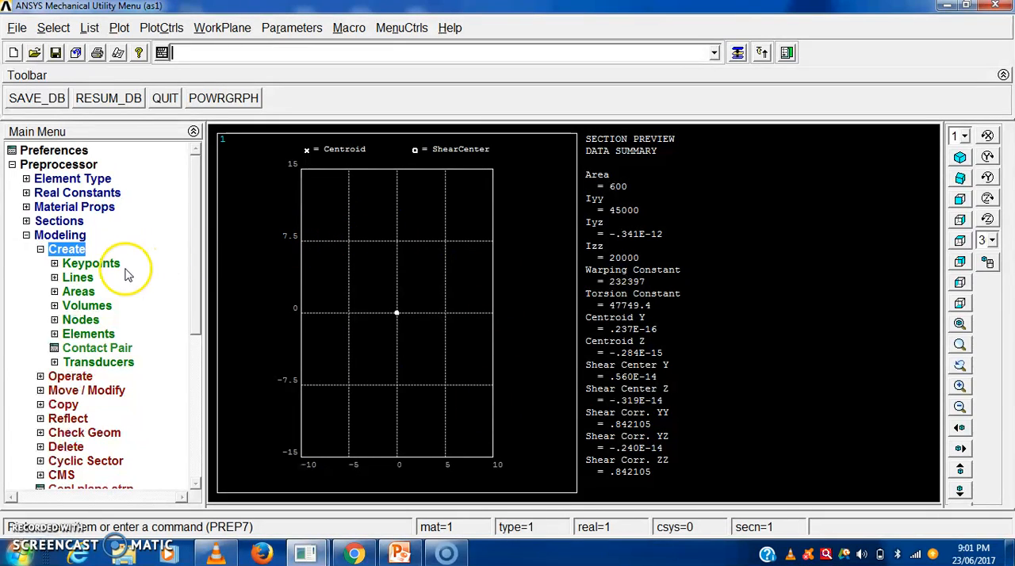
click(80, 321)
drag(196, 247, 196, 277)
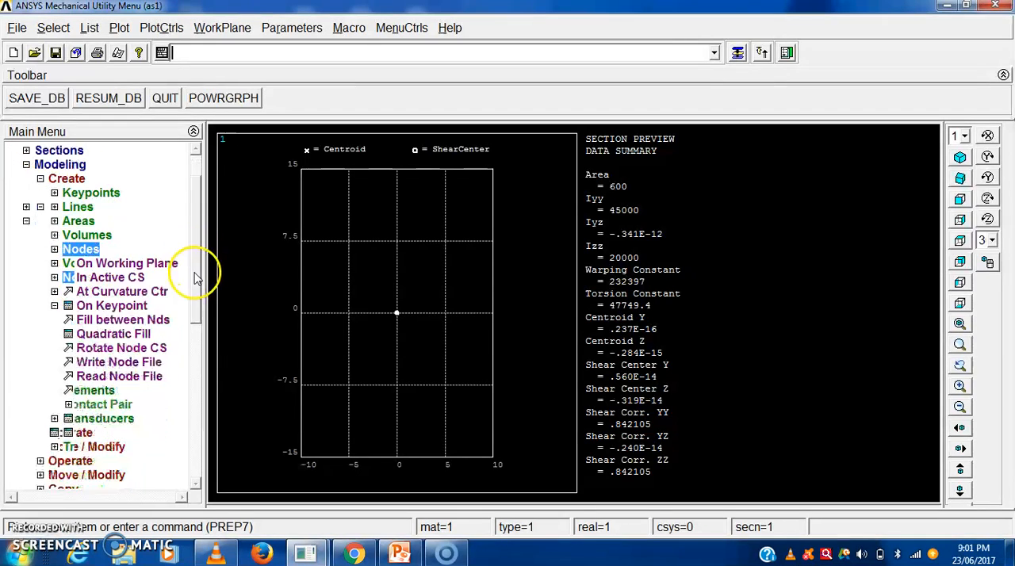
click(110, 278)
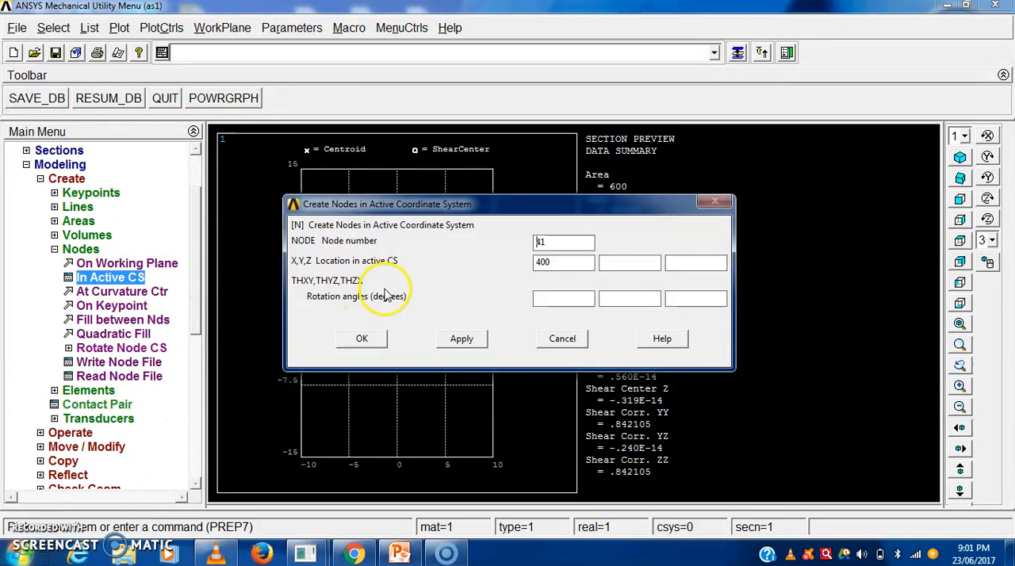
drag(560, 244, 521, 244)
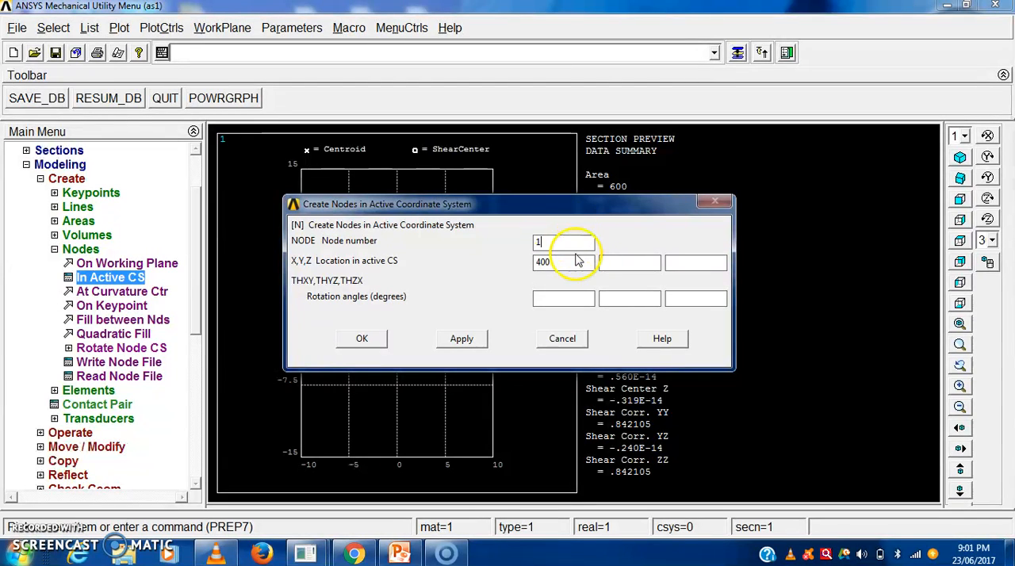
drag(573, 262, 484, 261)
text(0)
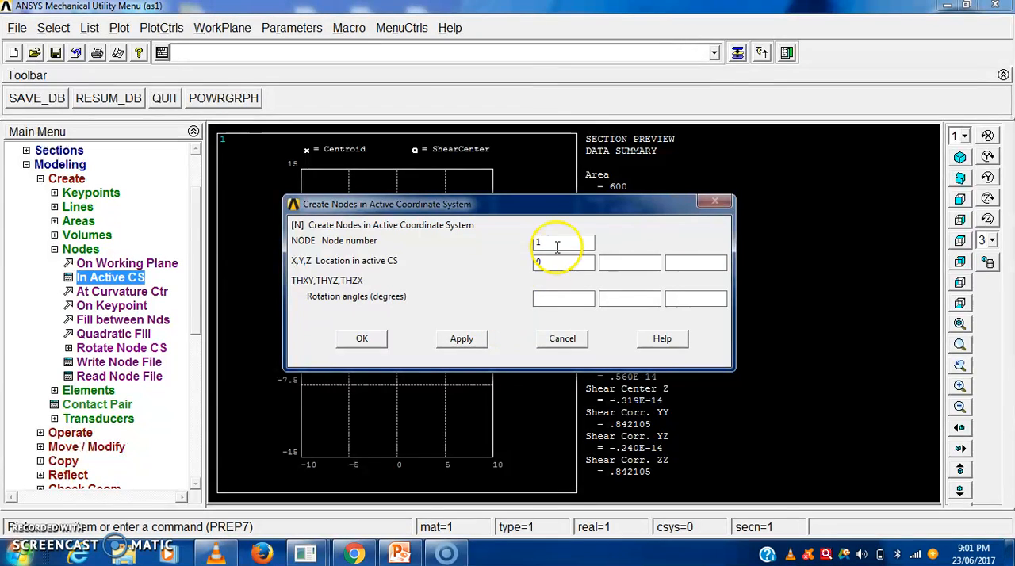
click(460, 341)
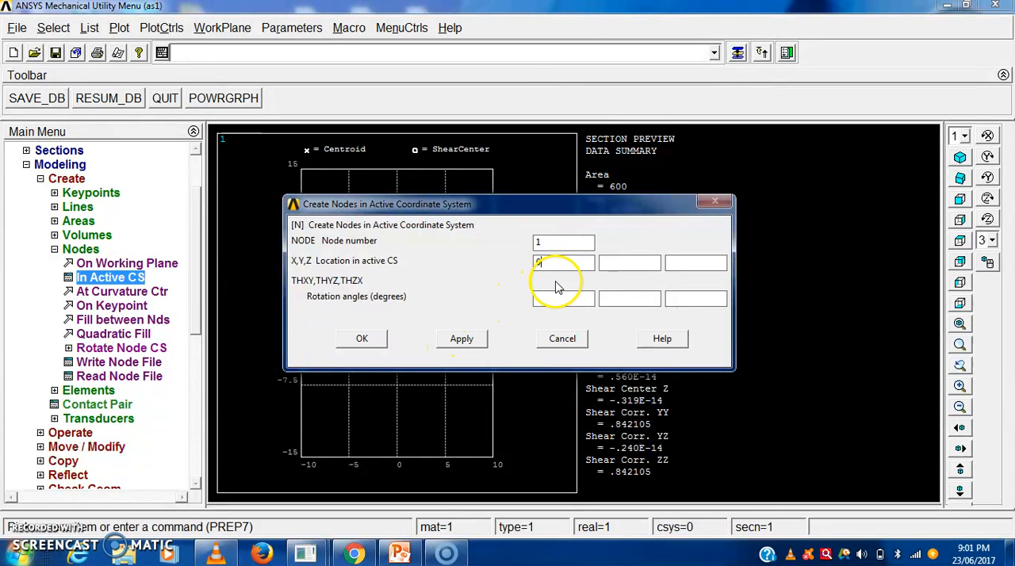
click(460, 342)
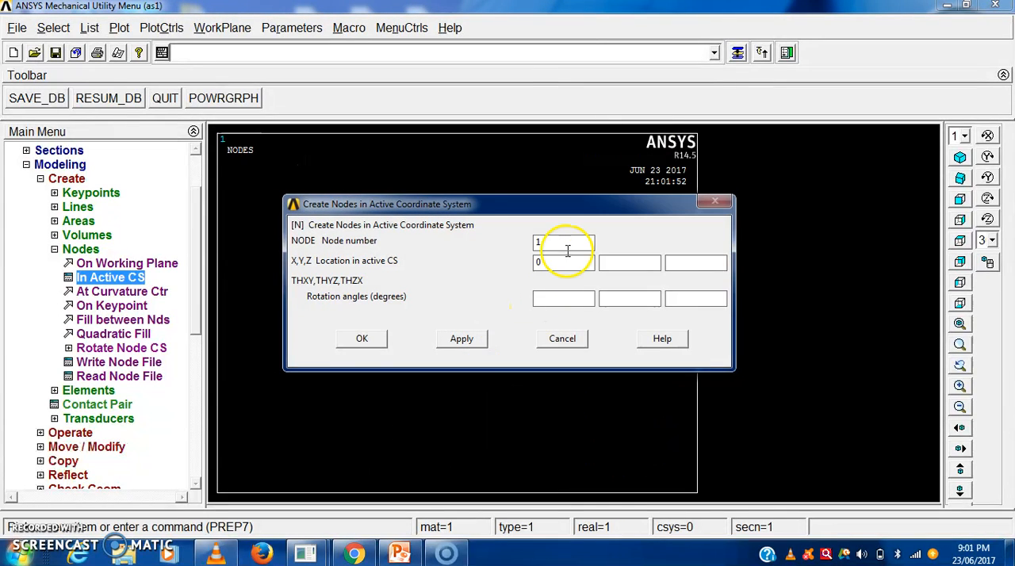
- Create node 51 at X = 500 in the active coordinate system
double_click(536, 243)
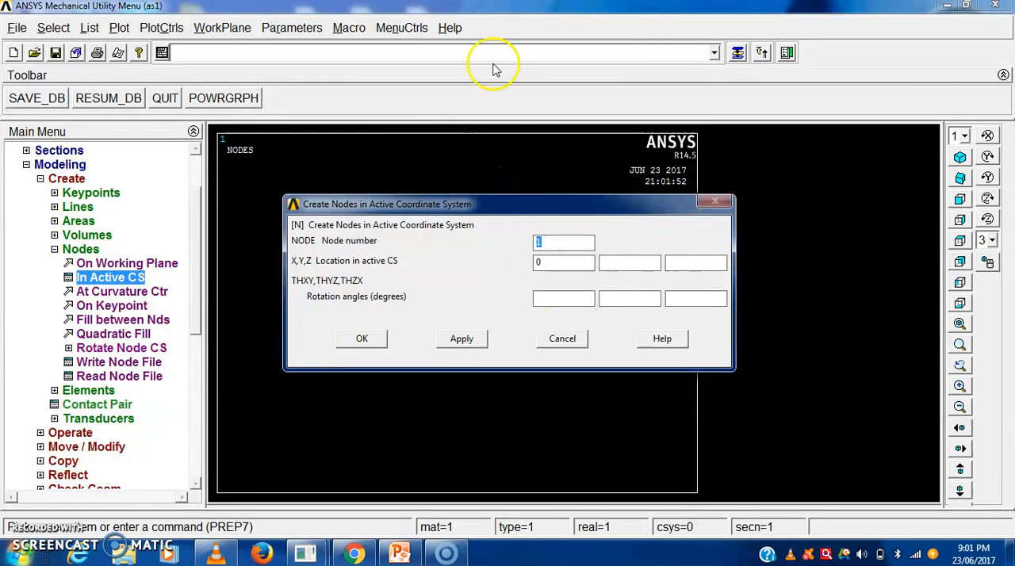
text(51)
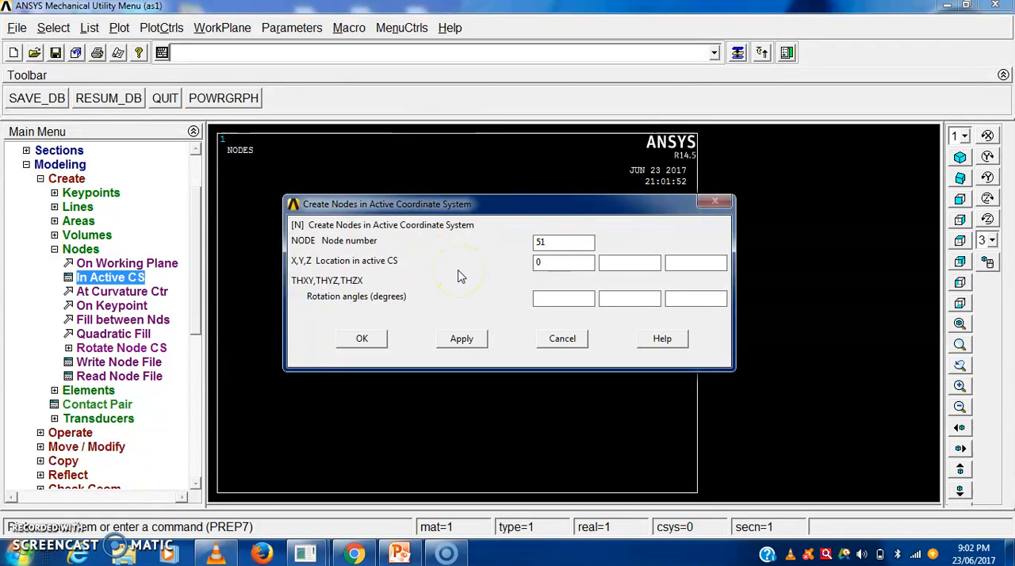
click(546, 263)
click(361, 339)
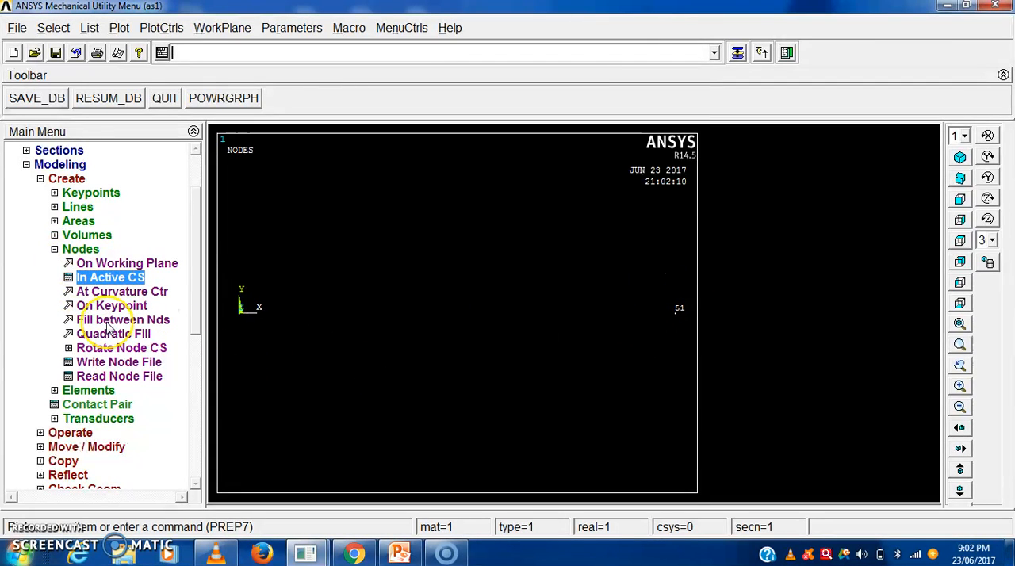
- Fill between node 1 and node 51 with 50 nodes at spacing ratio 1
click(111, 321)
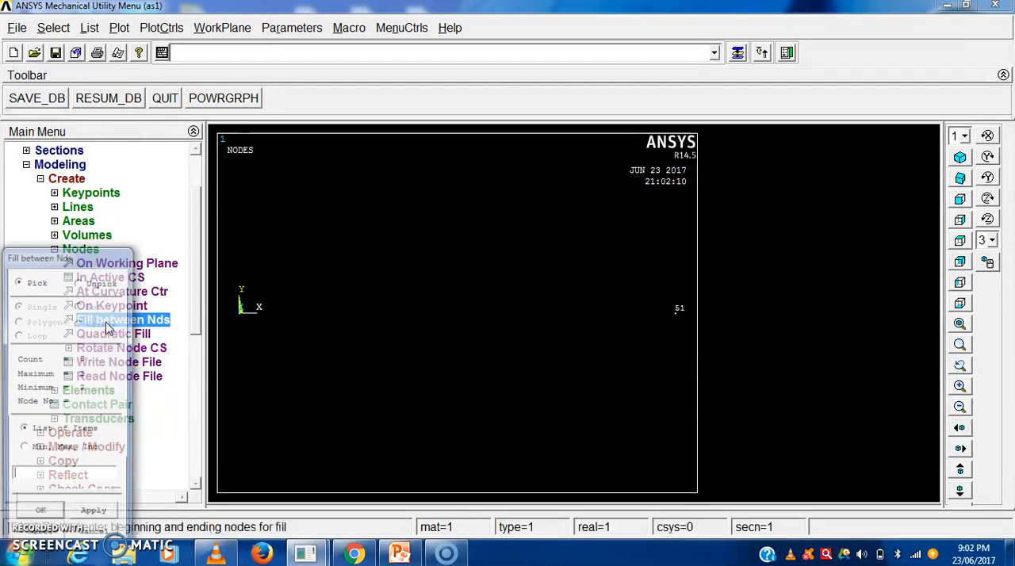
drag(103, 260, 135, 104)
click(240, 311)
click(676, 316)
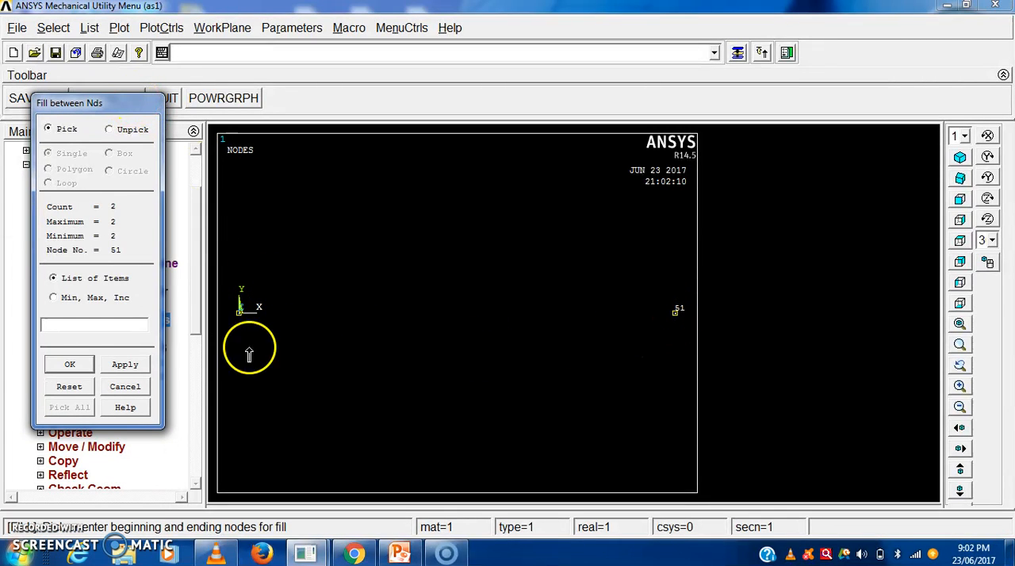
click(125, 366)
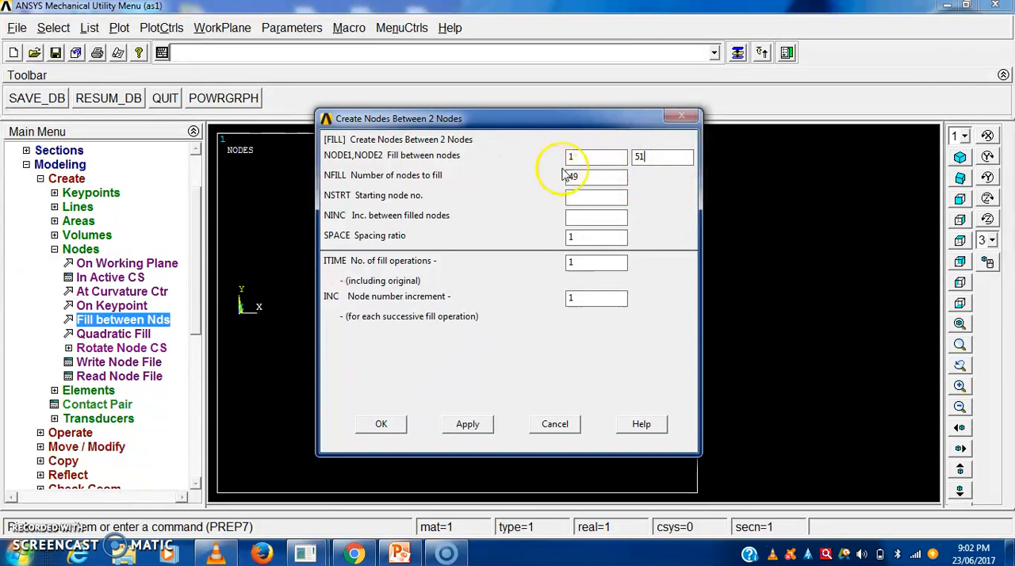
drag(582, 175, 561, 178)
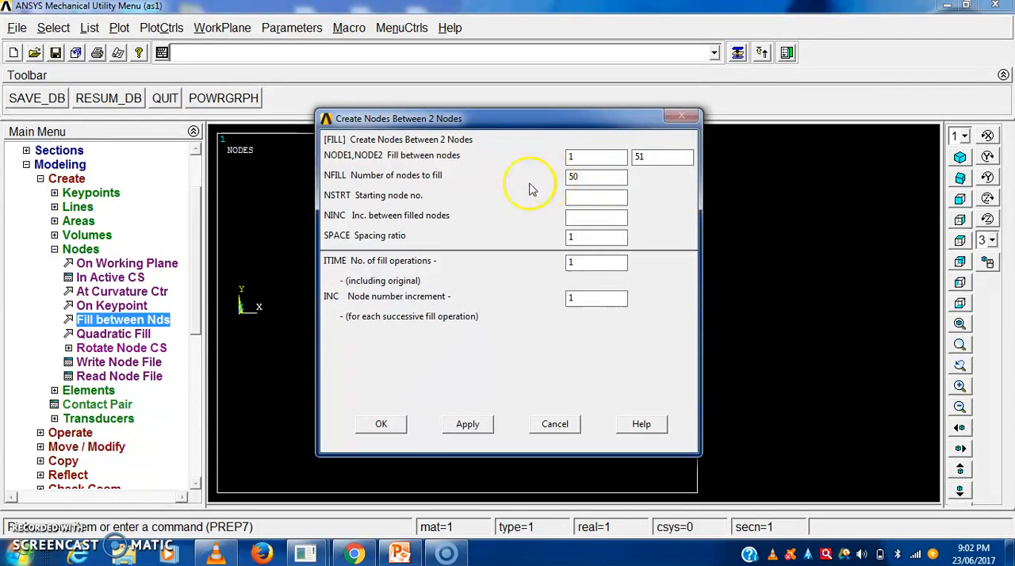
click(382, 425)
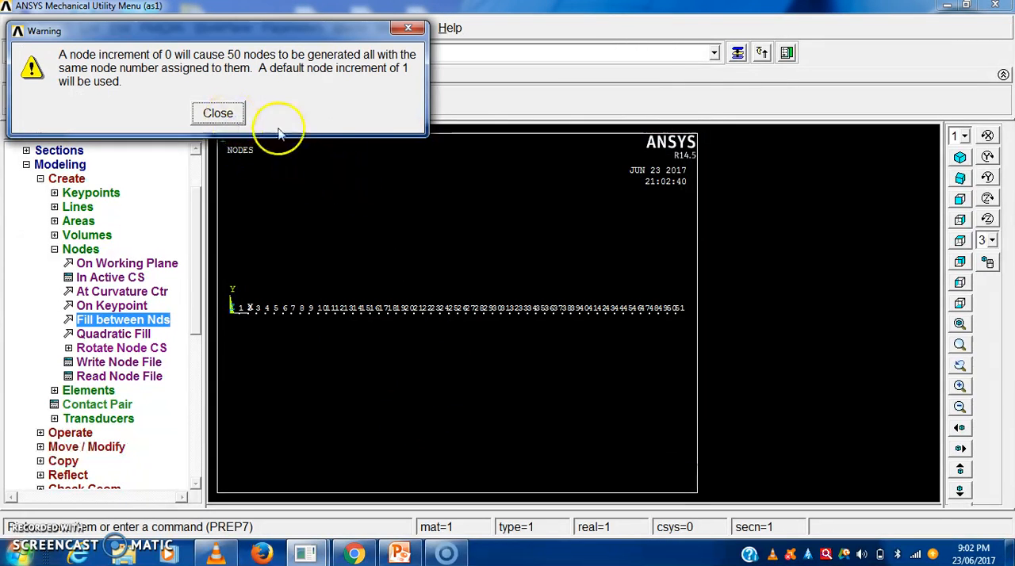
click(219, 114)
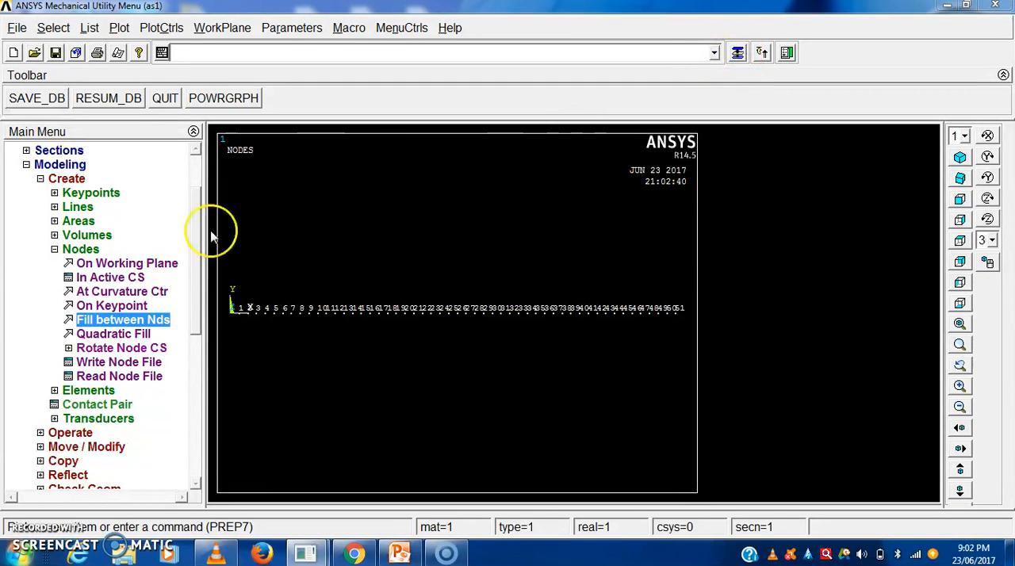
- Start a user-numbered element defined through nodes and assign it element number 1
click(53, 249)
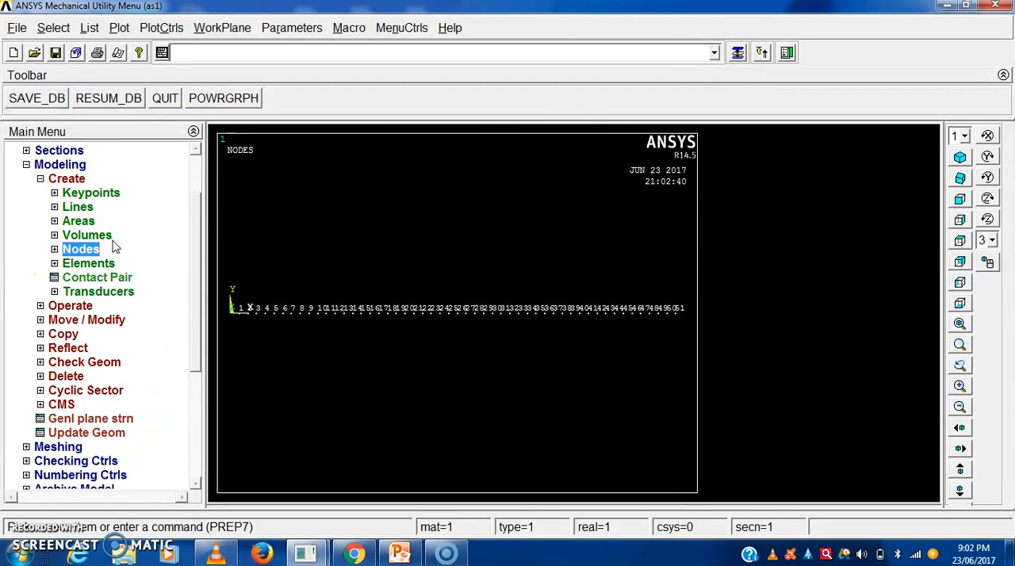
scroll(115, 249, down, 1)
click(96, 223)
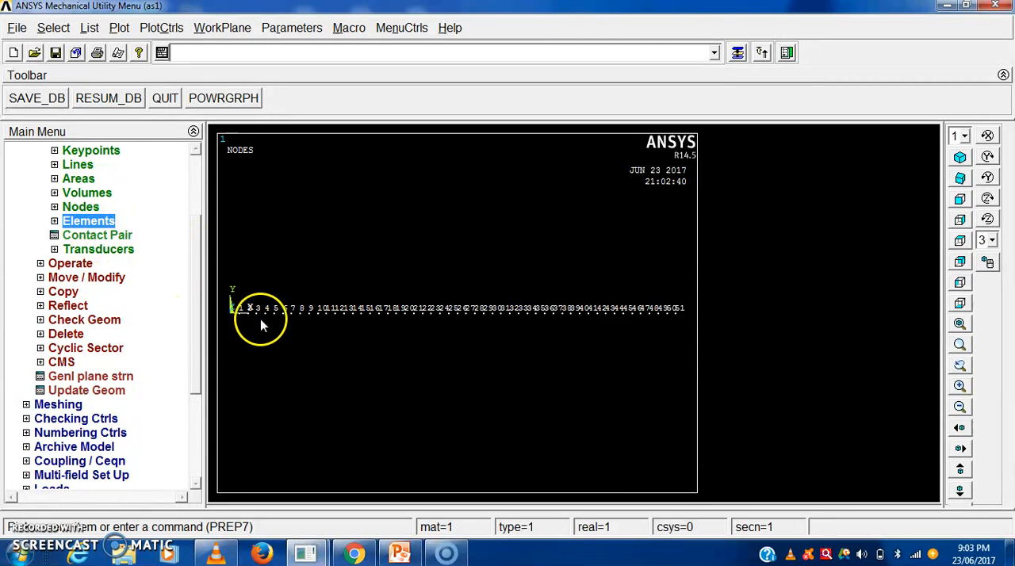
click(54, 222)
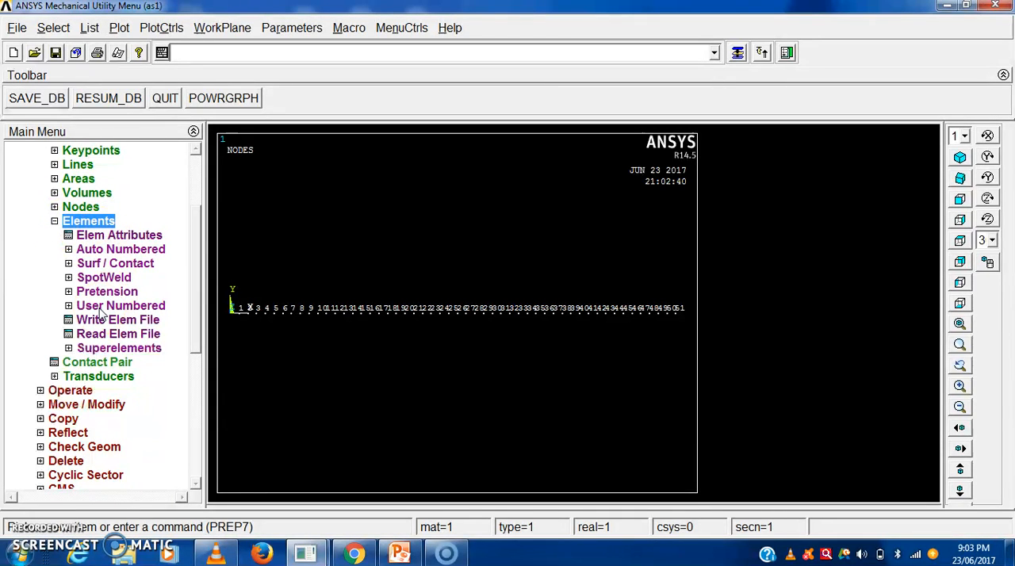
click(107, 306)
click(131, 321)
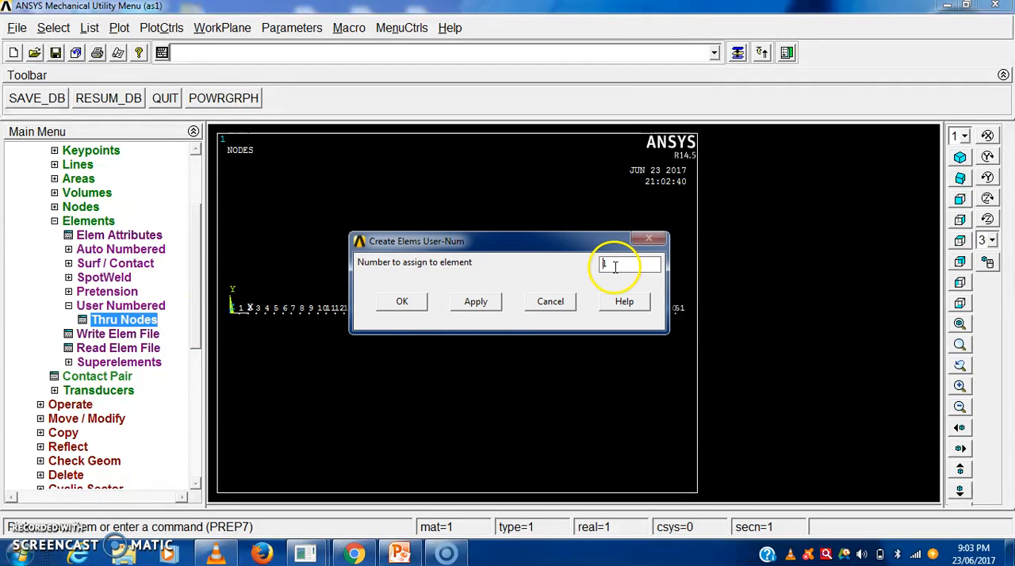
click(474, 303)
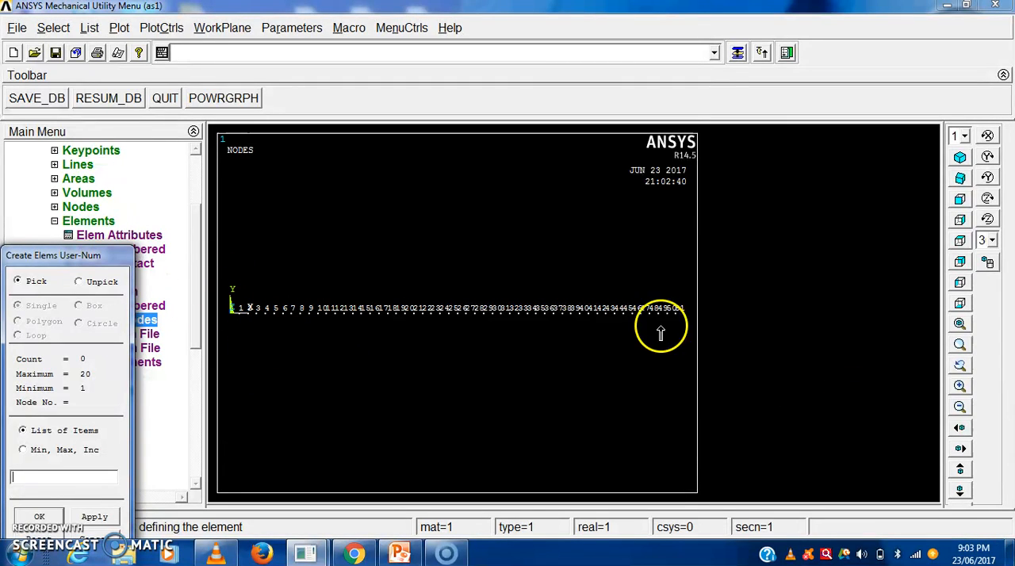
- Define the element by picking nodes 1 and 2 at the origin end of the beam
click(960, 348)
click(225, 269)
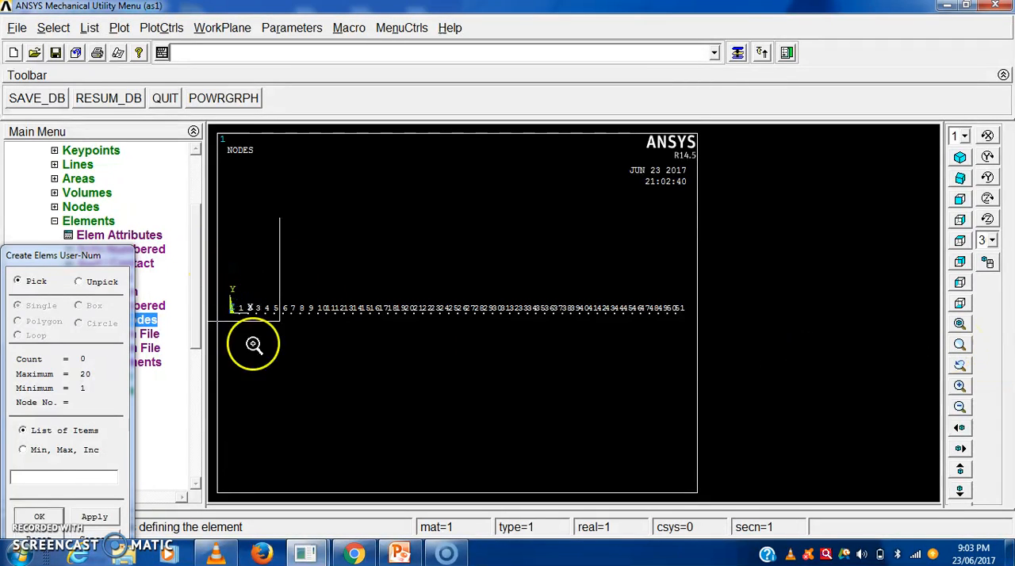
click(304, 365)
click(482, 406)
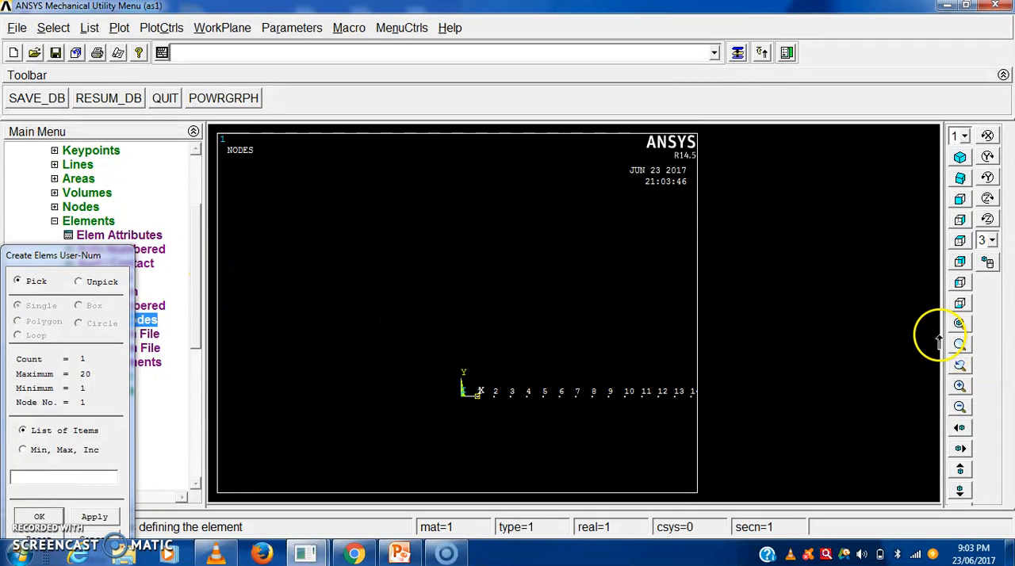
click(960, 344)
click(427, 329)
click(526, 453)
drag(114, 261, 133, 171)
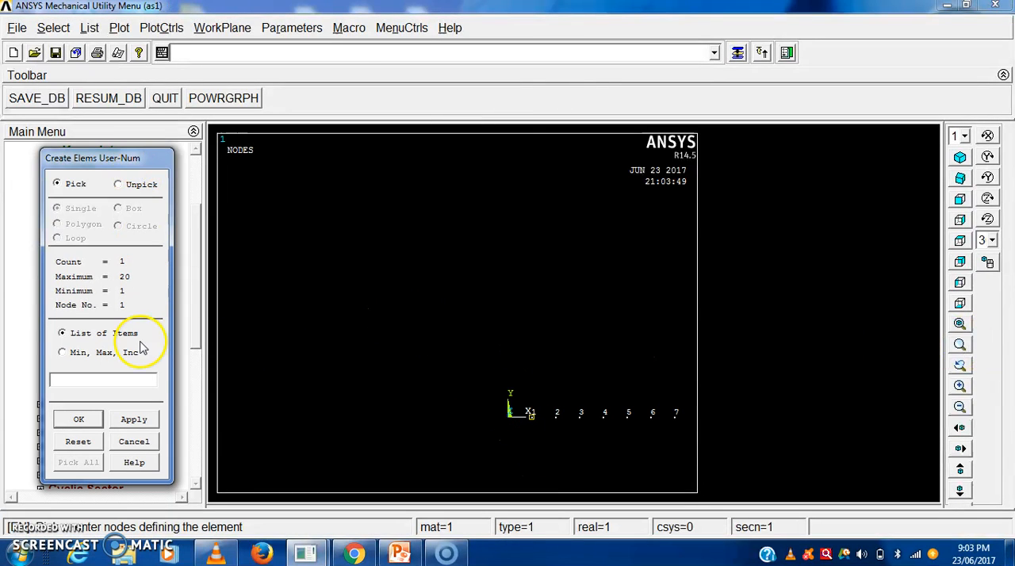
click(555, 419)
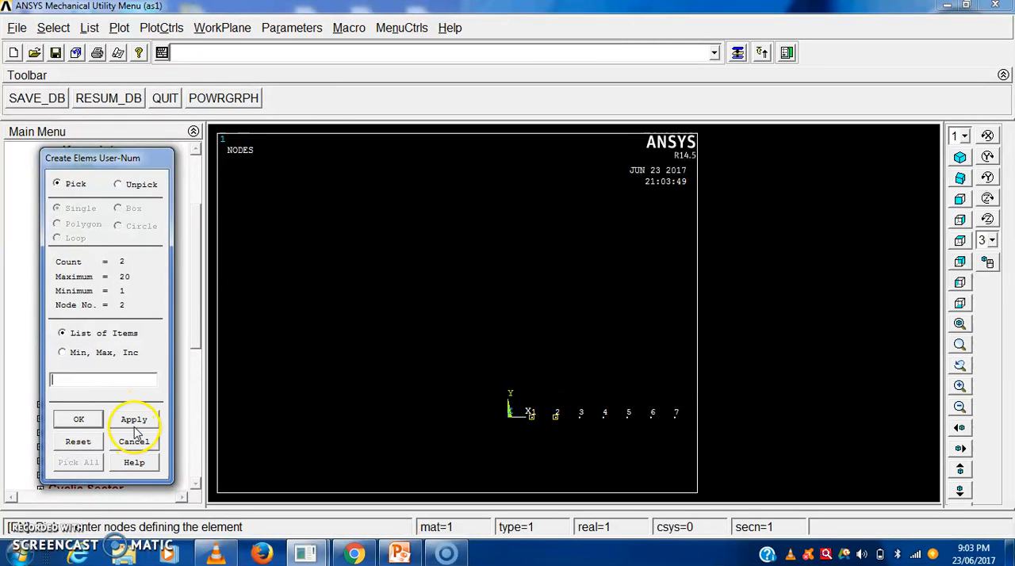
click(79, 420)
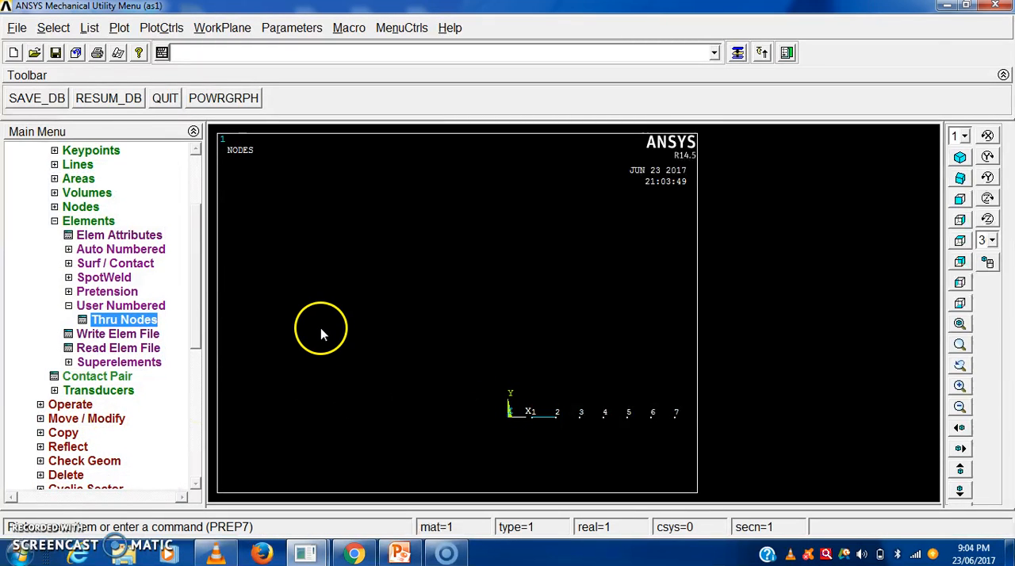
- Start an automatically numbered element copy with the element between nodes 1 and 2 as the source
click(68, 306)
click(54, 222)
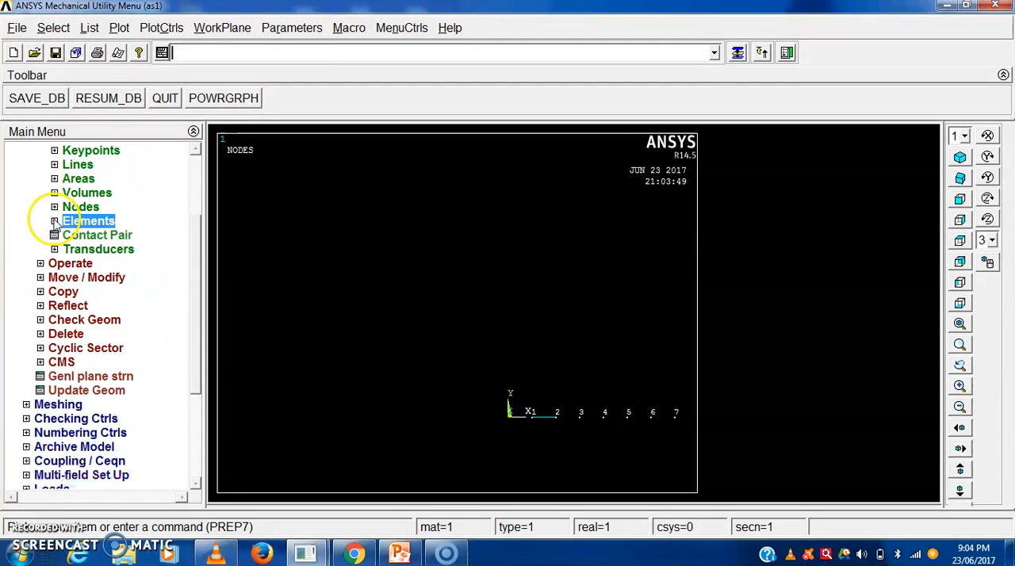
click(54, 222)
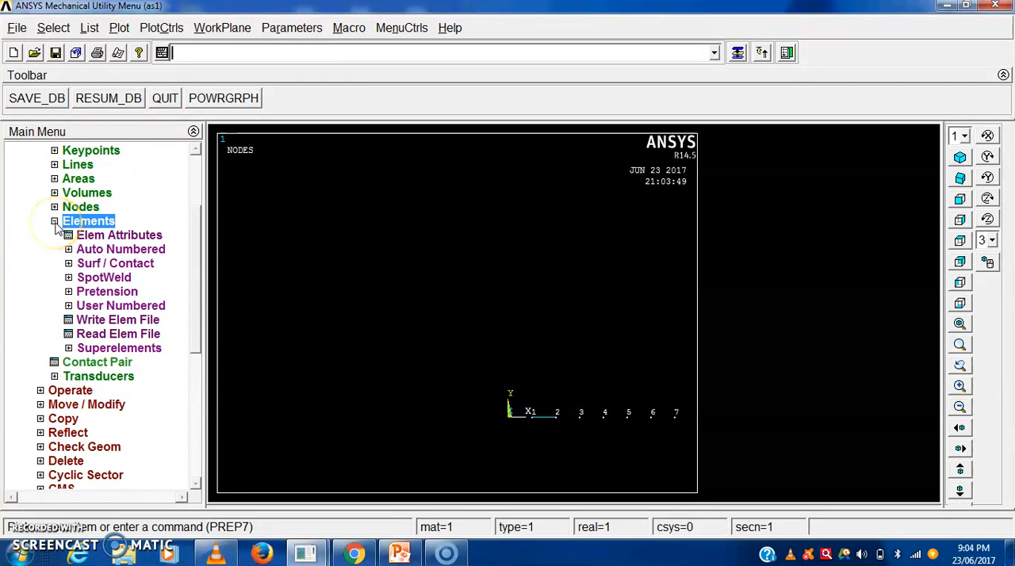
click(54, 222)
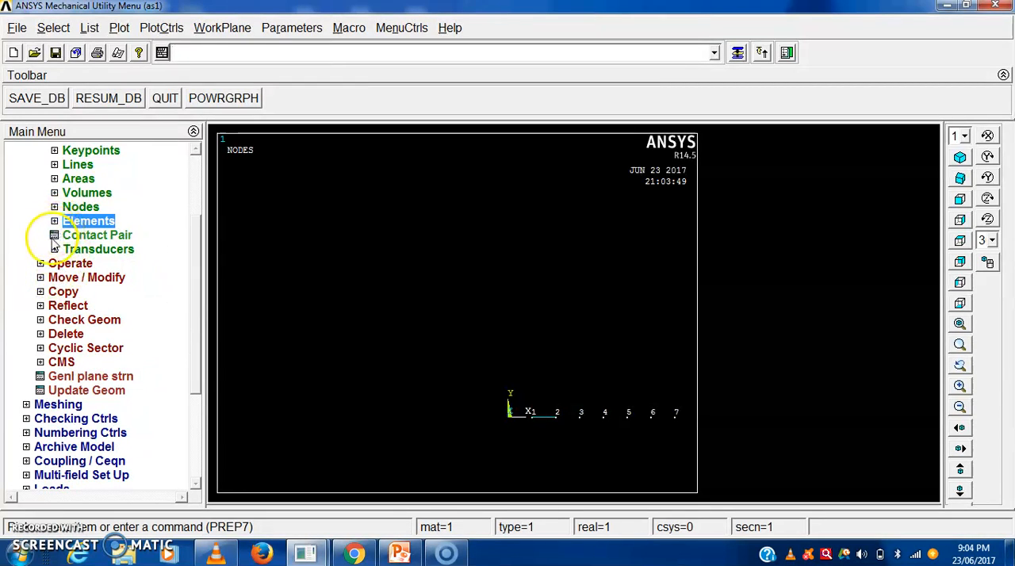
click(41, 291)
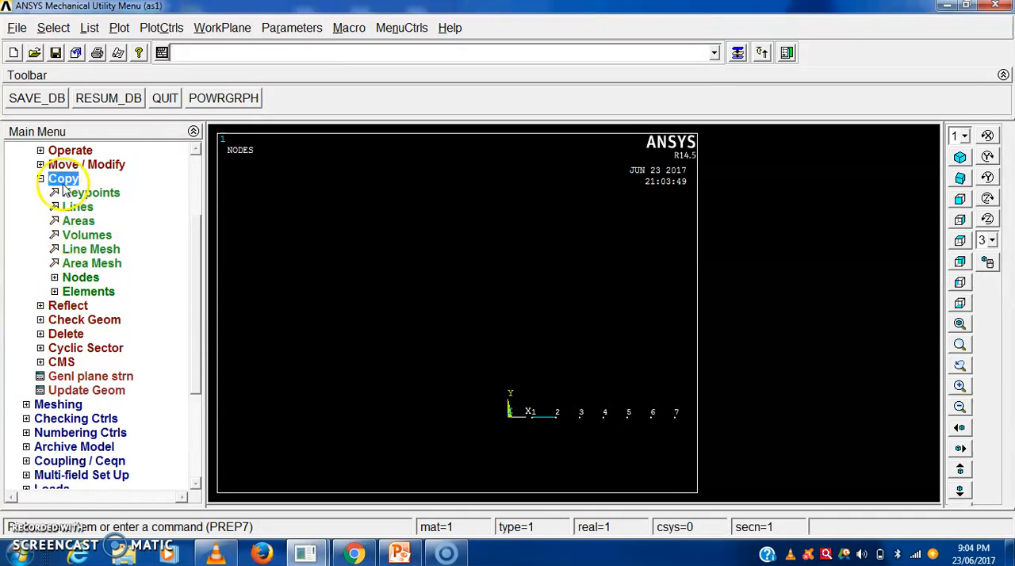
click(71, 292)
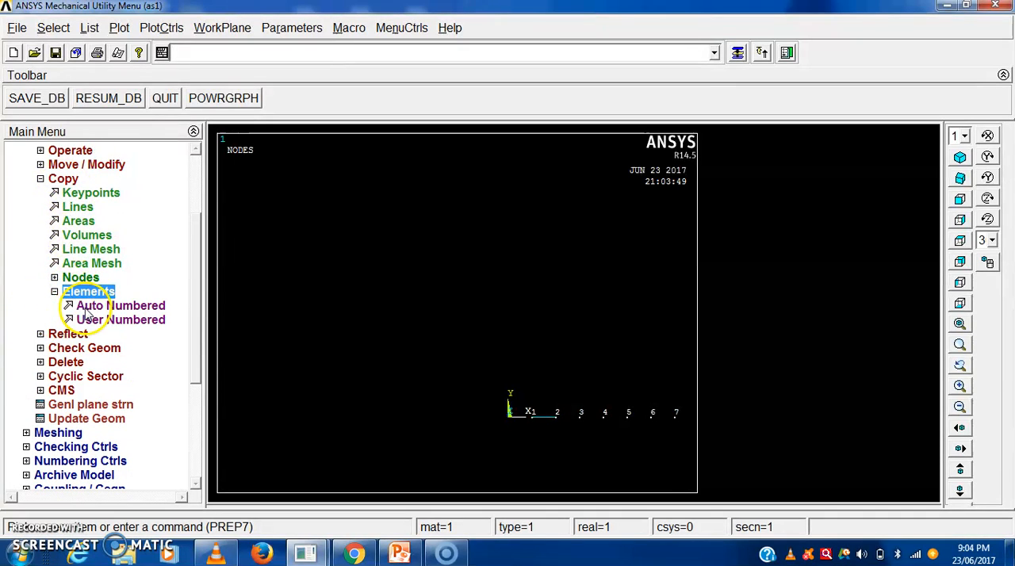
click(89, 307)
drag(106, 262, 107, 131)
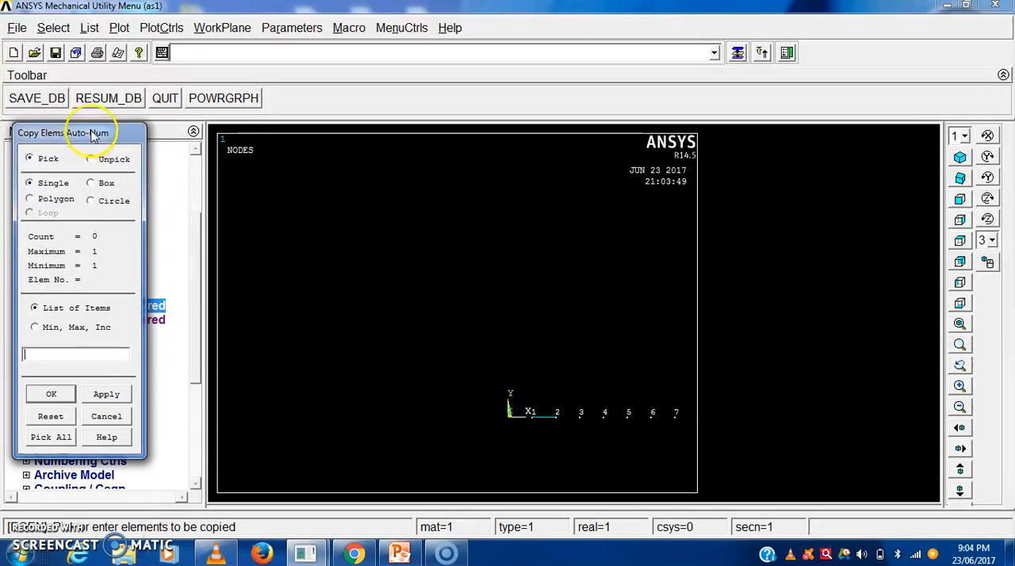
click(548, 421)
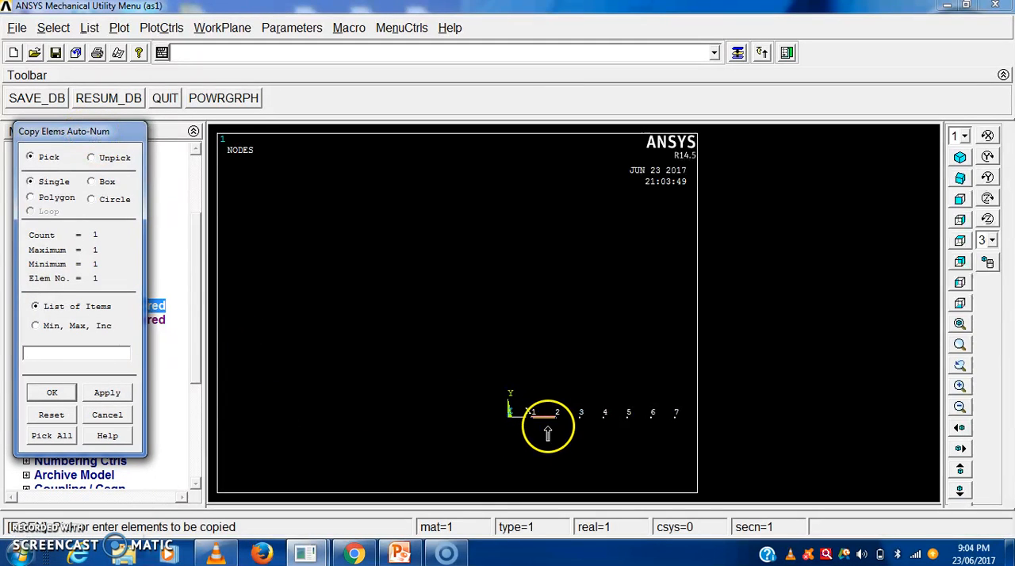
click(107, 393)
- Generate a total of 50 element copies, including the original, with a node number increment of 1
drag(600, 165, 569, 160)
drag(399, 130, 173, 117)
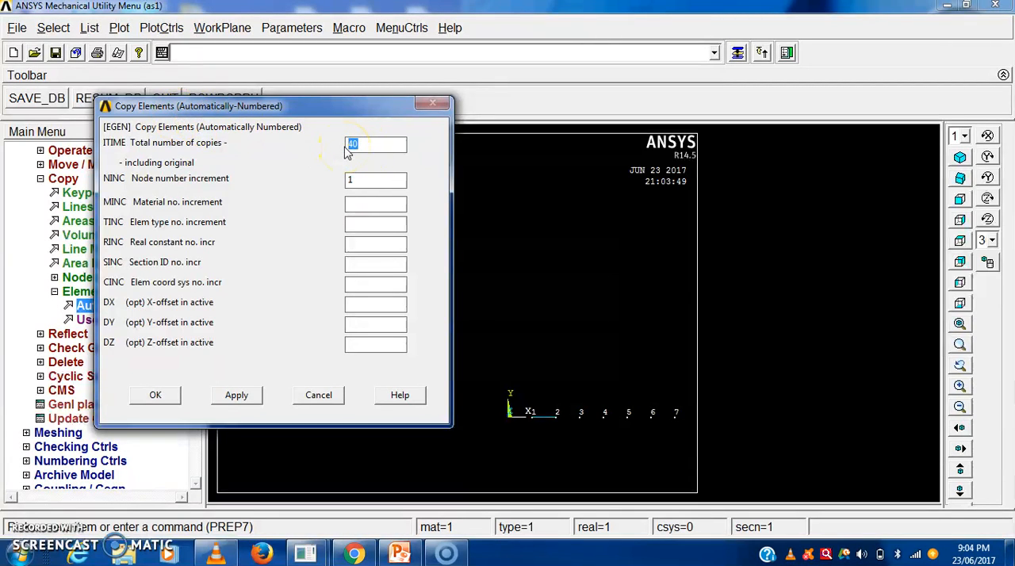
text(0)
click(165, 396)
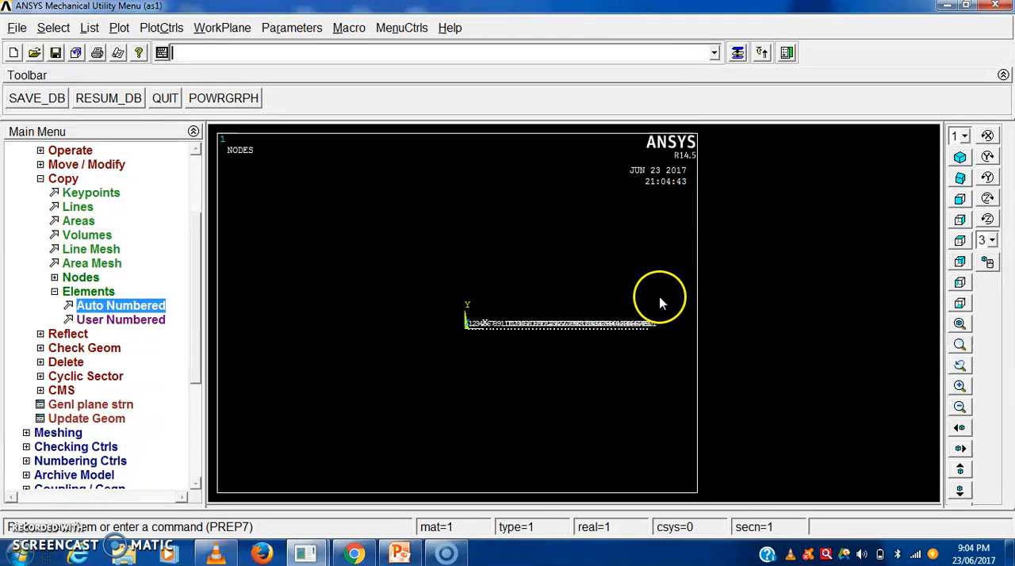
- Plot the nodes and elements together as a multi-plot and inspect the row of beam elements
click(119, 27)
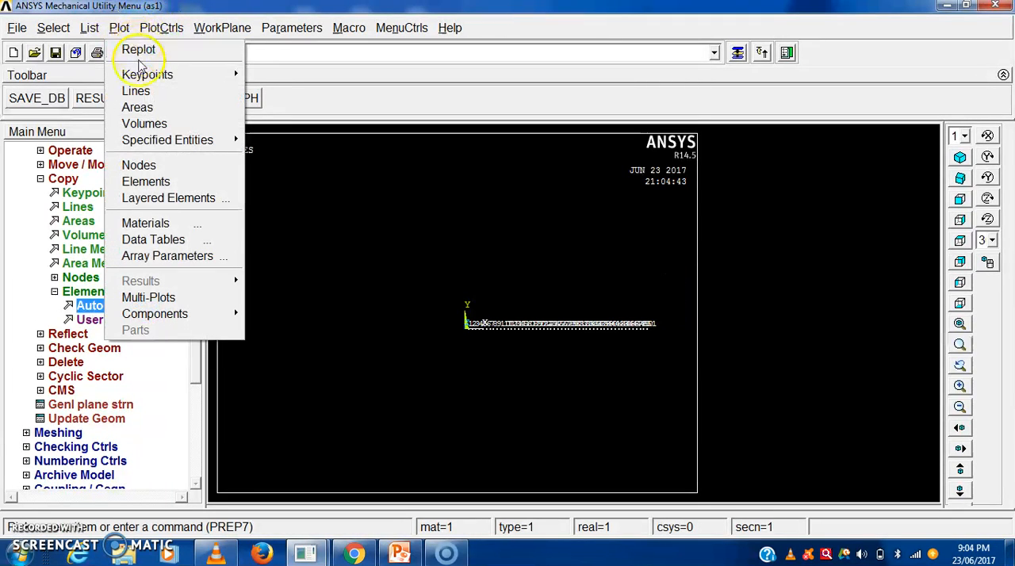
click(159, 298)
scroll(476, 322, up, 12)
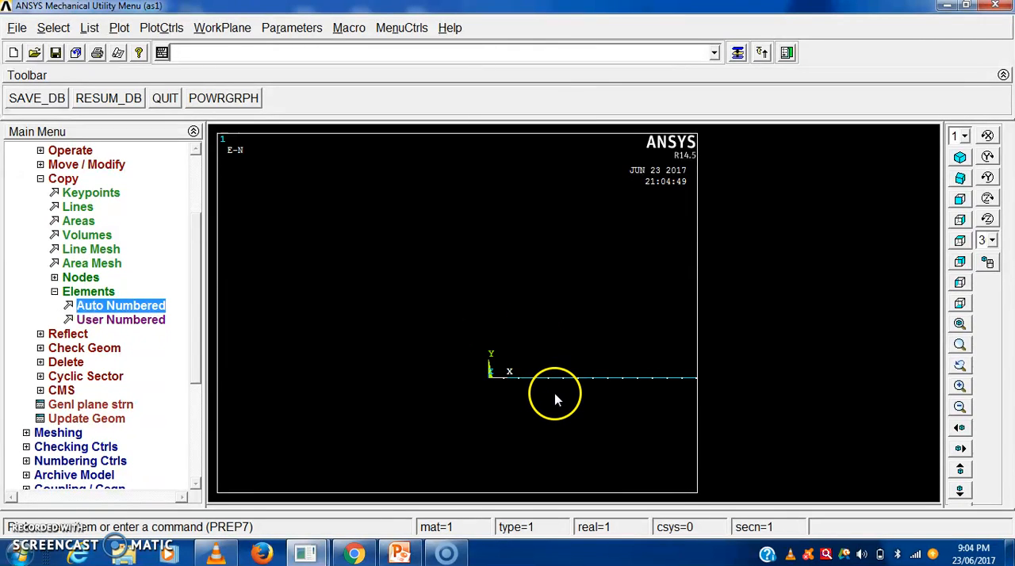
scroll(555, 400, down, 10)
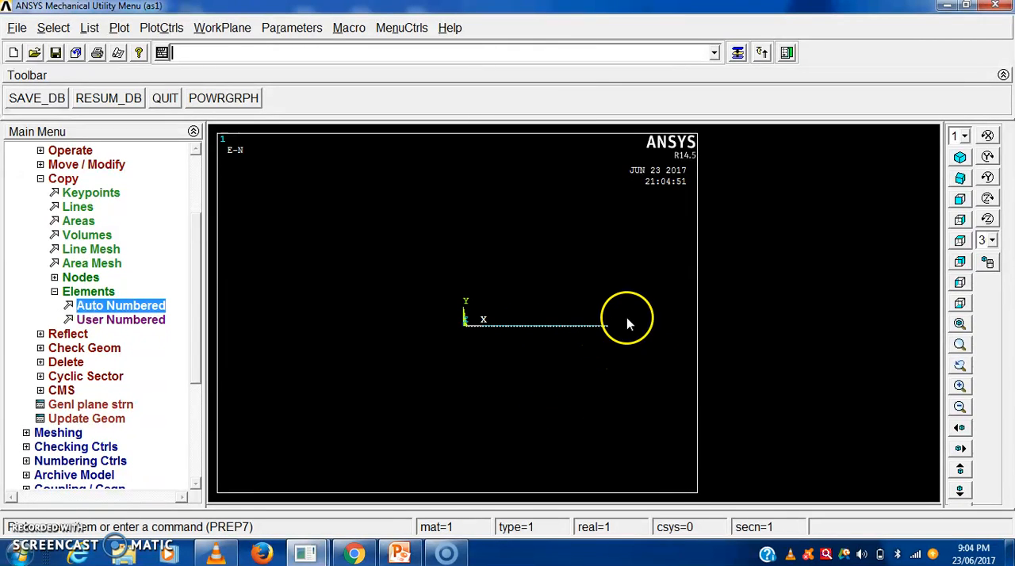
click(960, 345)
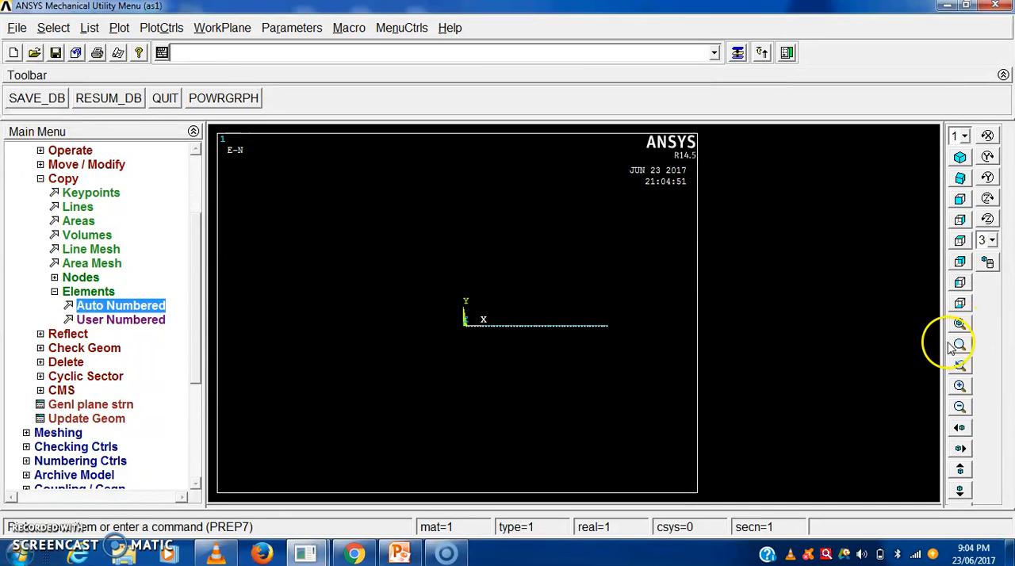
click(675, 357)
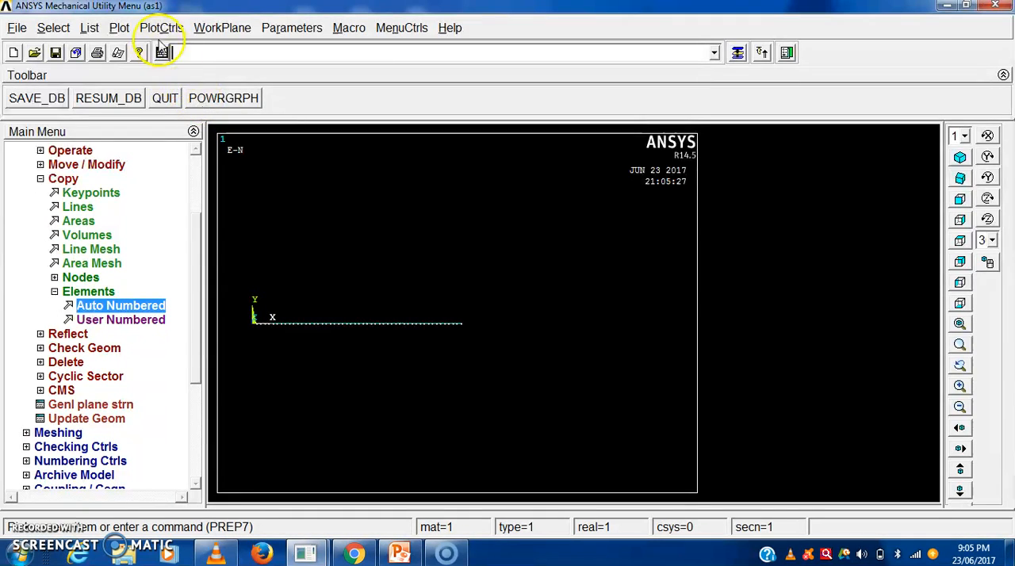
- Turn on node numbers and element numbers in the plot numbering controls, and check the numbering along the beam
click(118, 28)
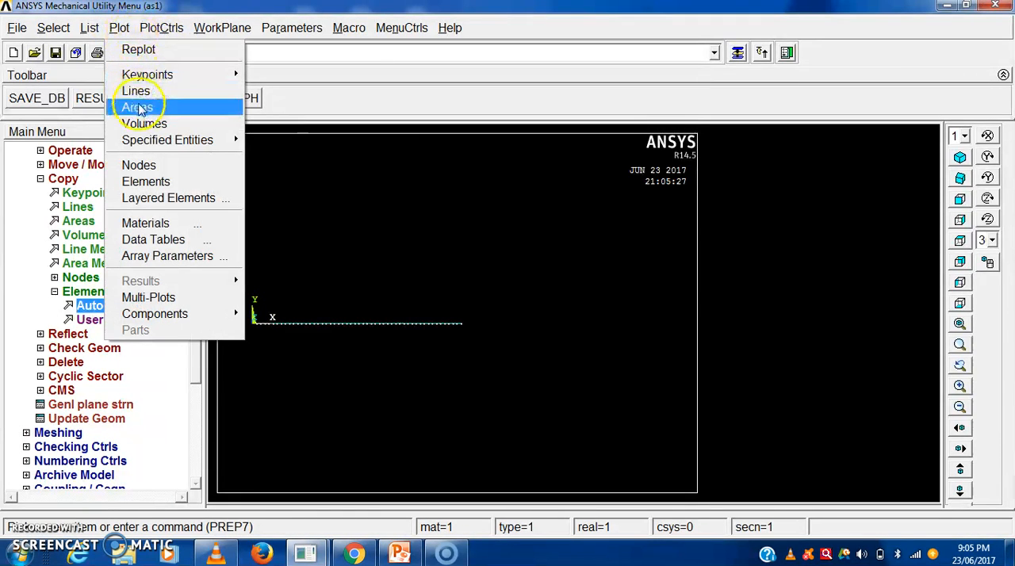
mouse_move(159, 28)
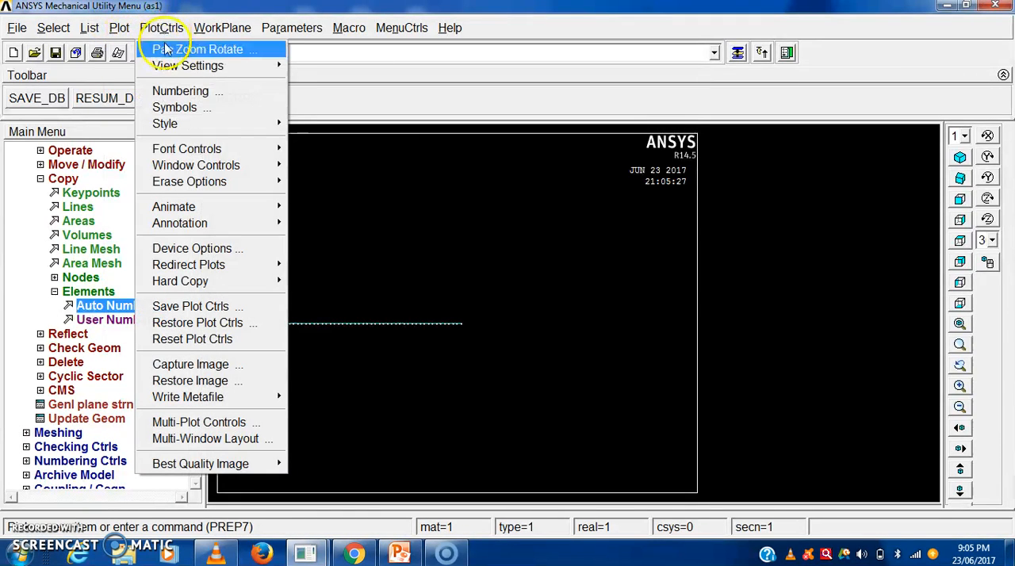
click(181, 92)
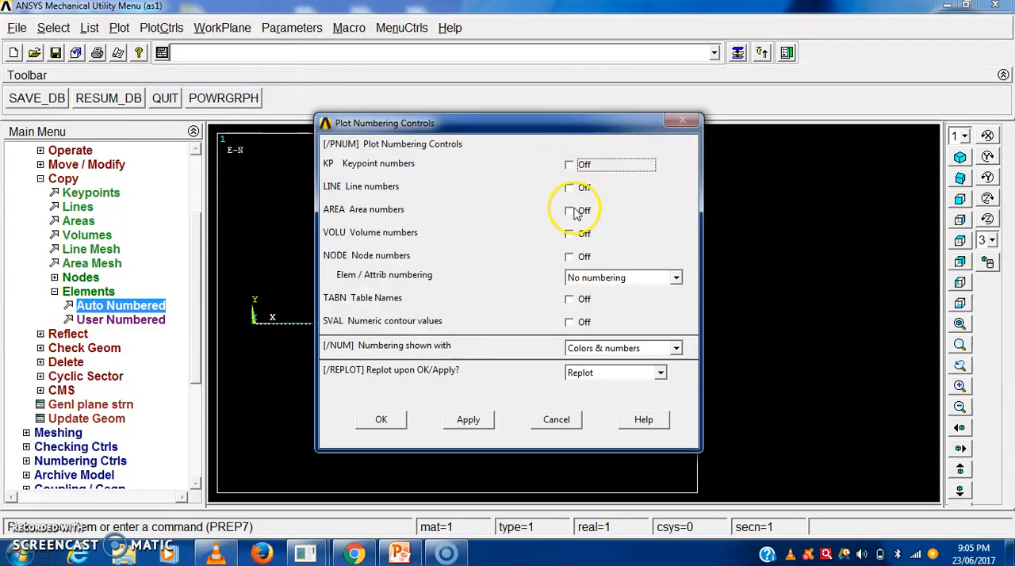
click(579, 259)
click(674, 279)
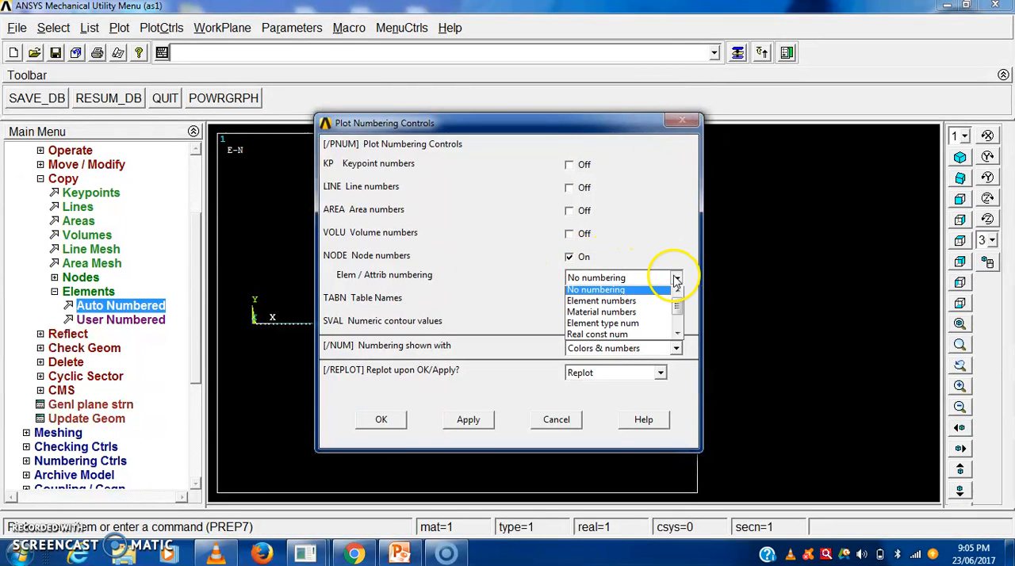
click(642, 306)
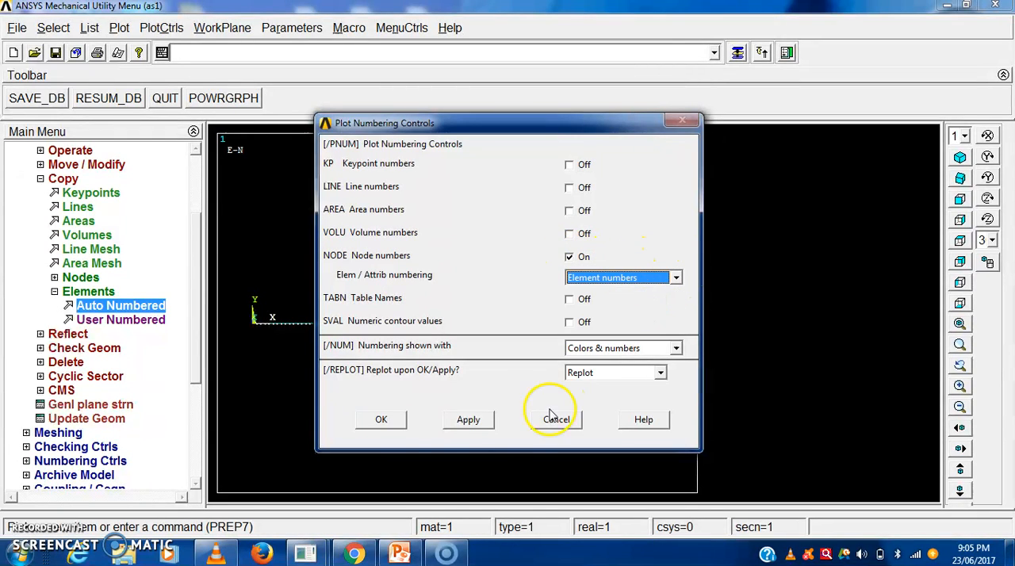
click(381, 420)
scroll(382, 332, up, 5)
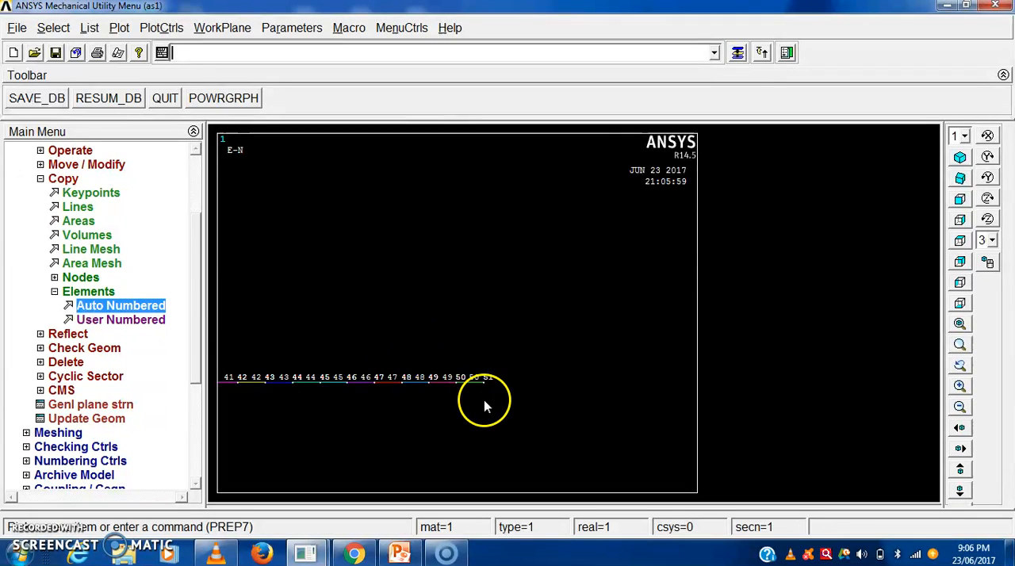
scroll(484, 400, down, 2)
scroll(496, 403, down, 3)
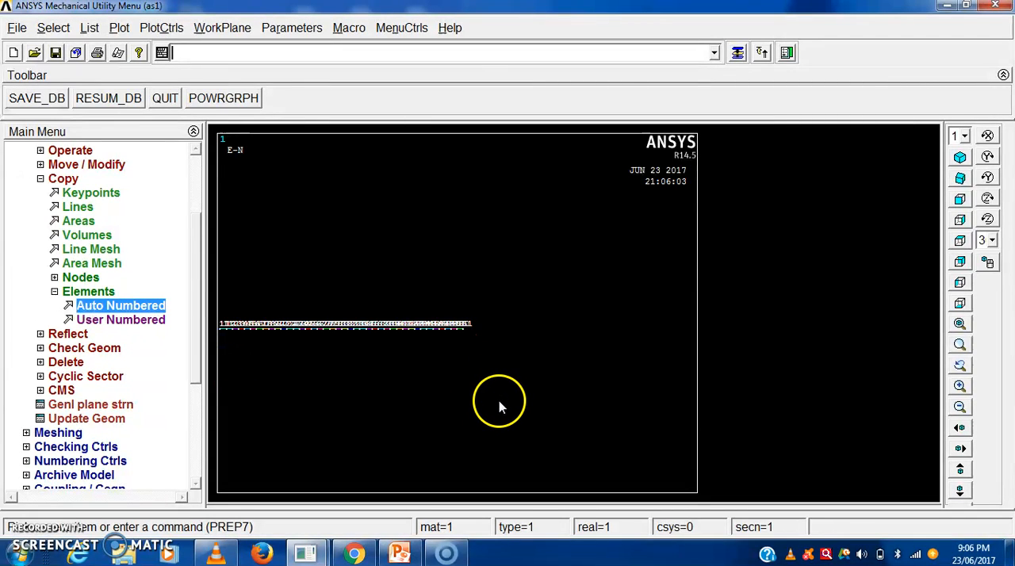
- Collapse the element copy options and the whole Modeling section of the preprocessor
click(54, 292)
click(40, 179)
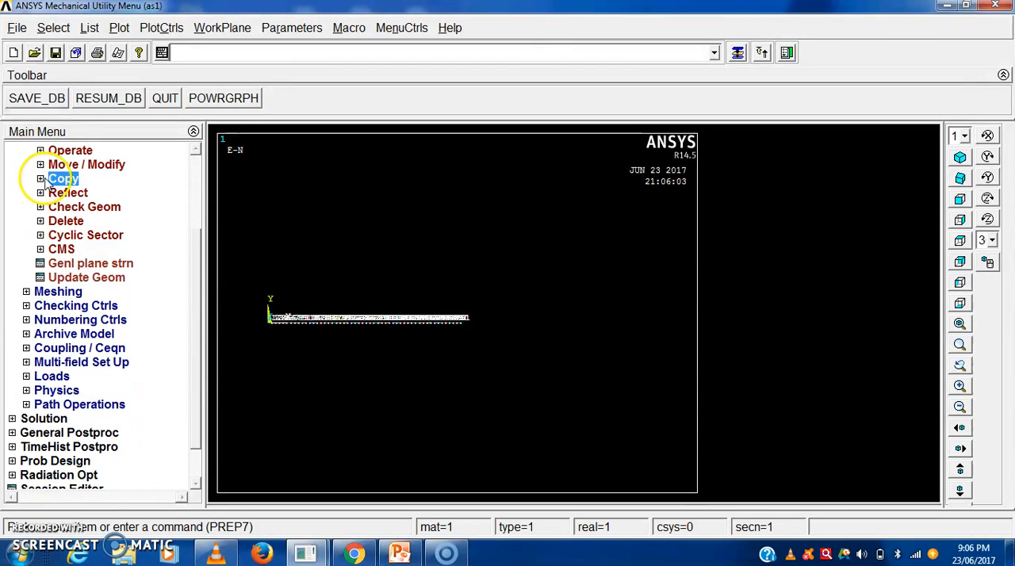
drag(196, 306, 193, 226)
click(26, 236)
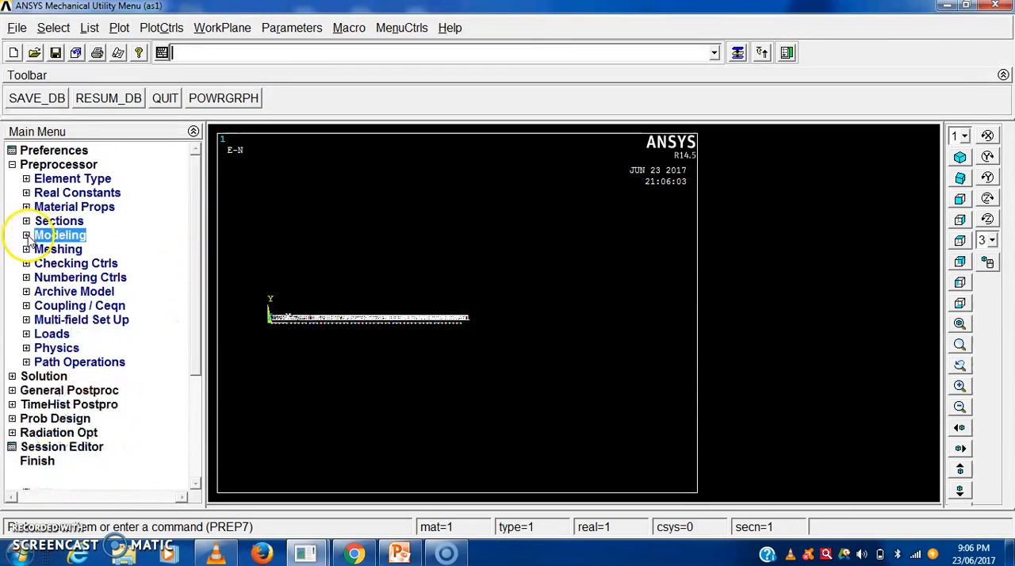
click(11, 165)
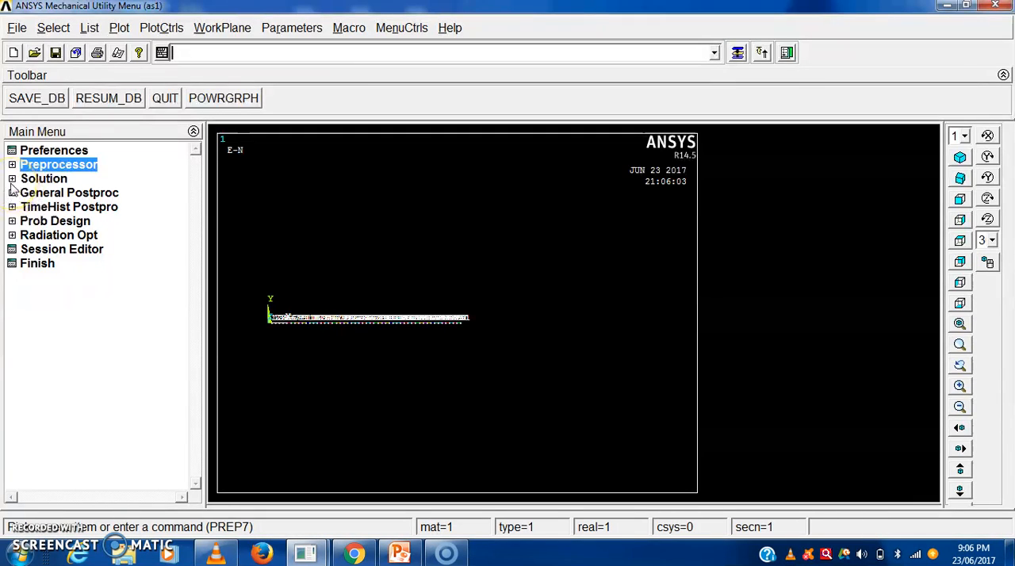
click(18, 181)
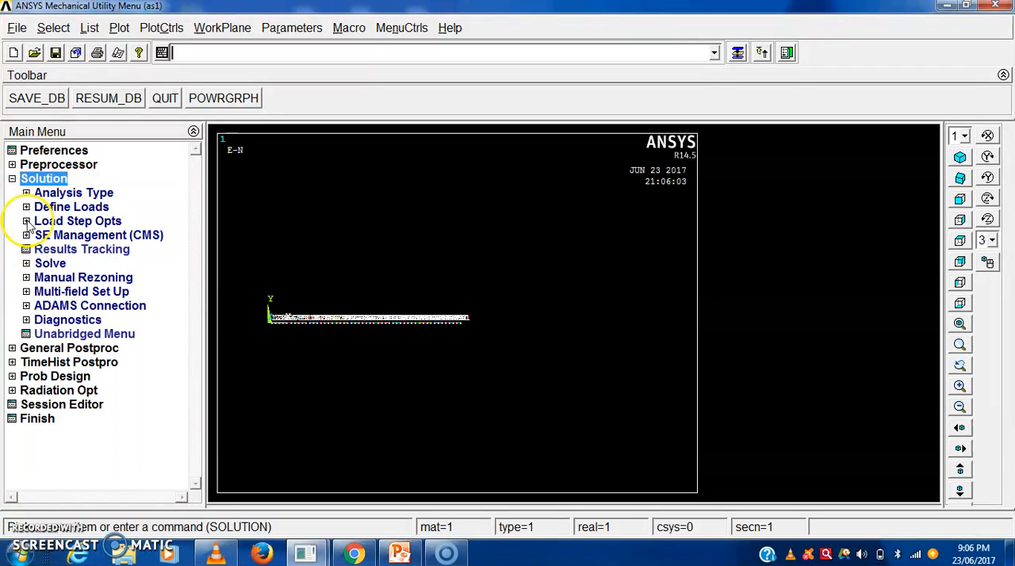
click(14, 182)
click(12, 165)
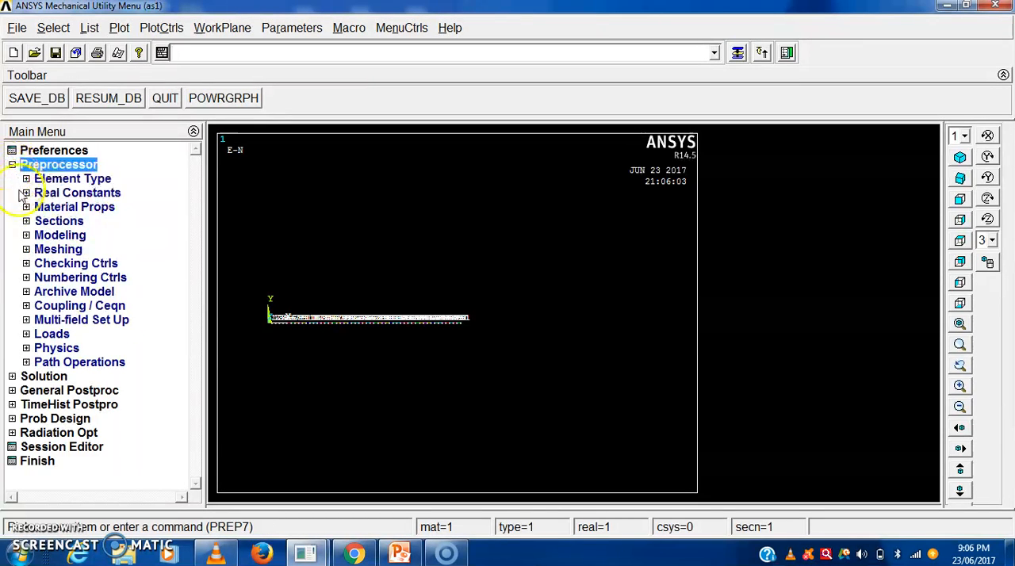
- Start a structural displacement constraint on nodes in the preprocessor loads and pick node 1 at the beam's origin end
click(27, 334)
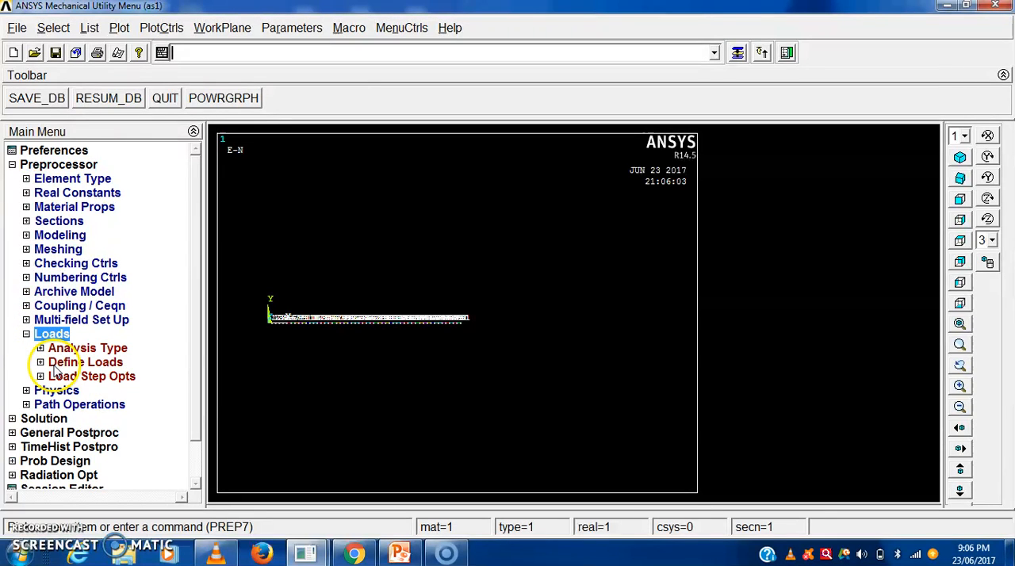
click(40, 363)
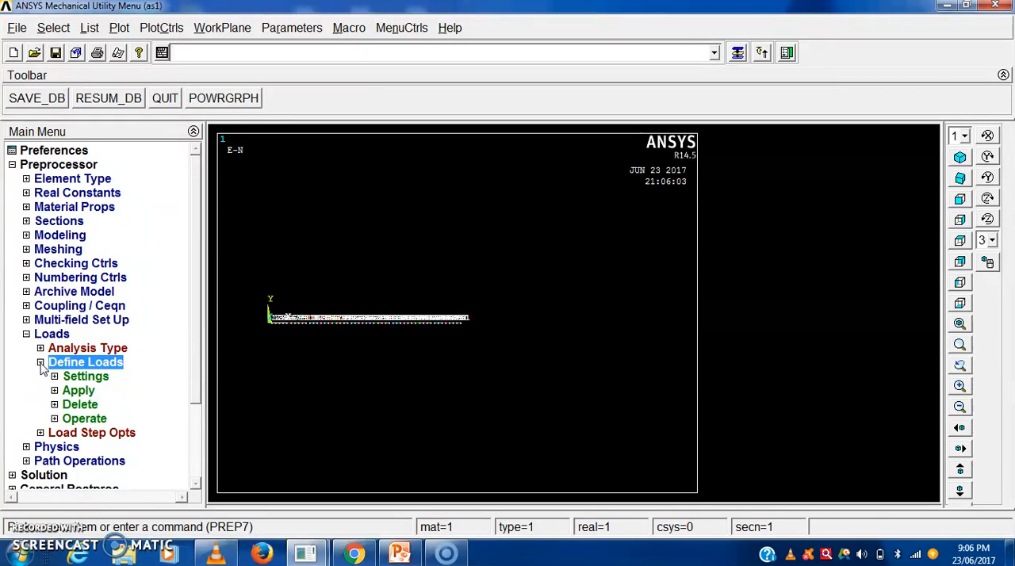
click(79, 391)
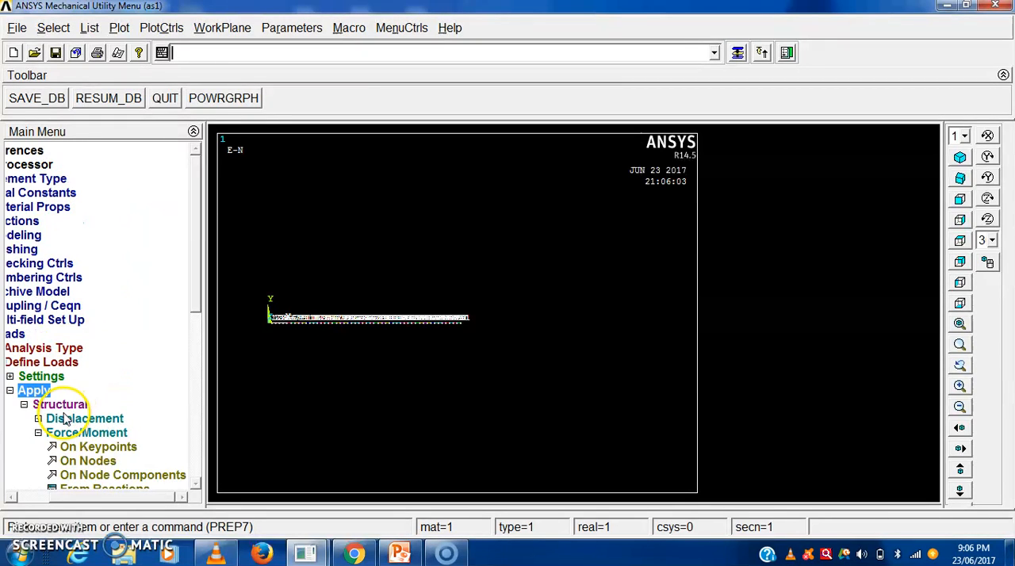
click(67, 420)
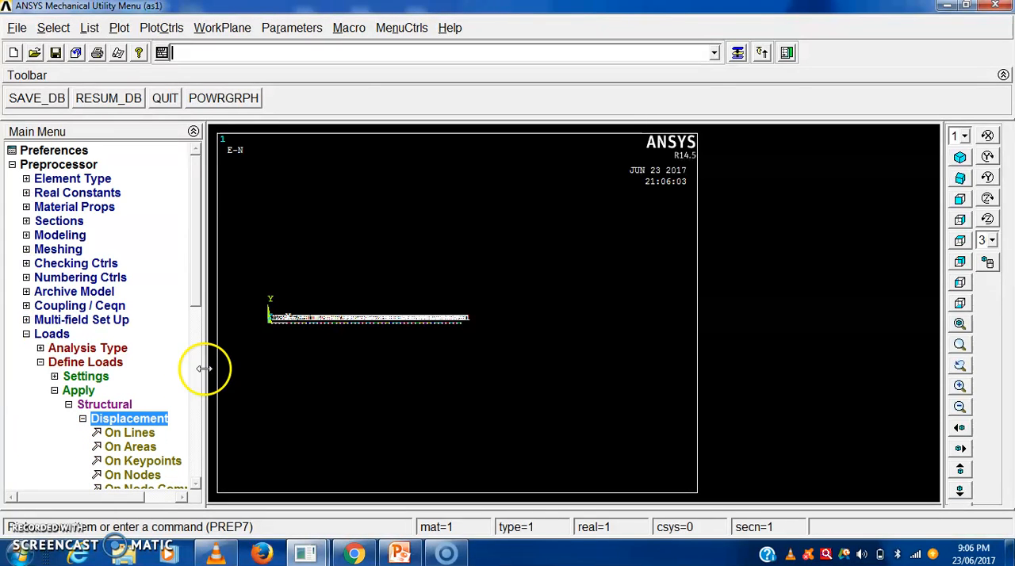
drag(195, 276, 195, 343)
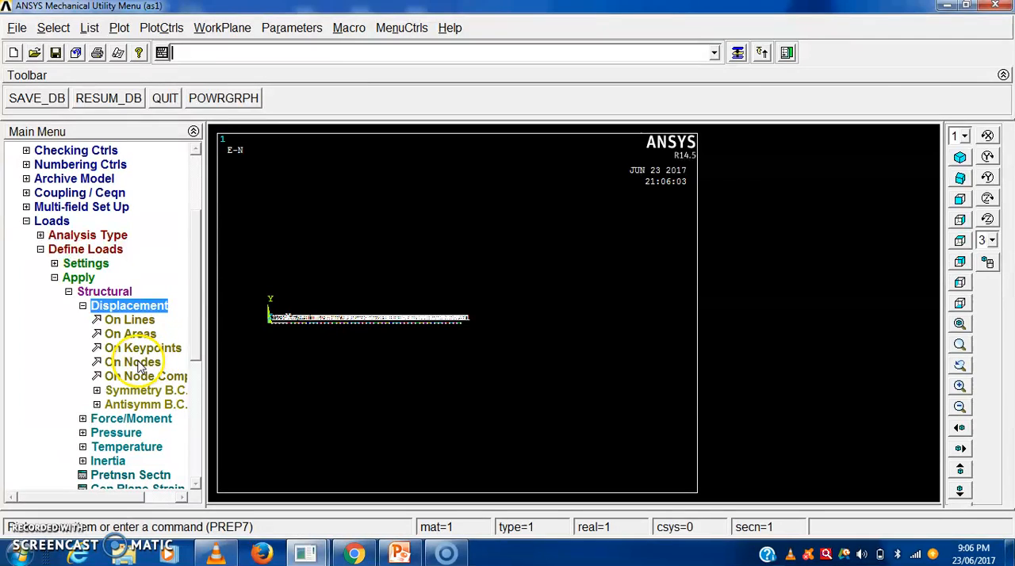
click(140, 363)
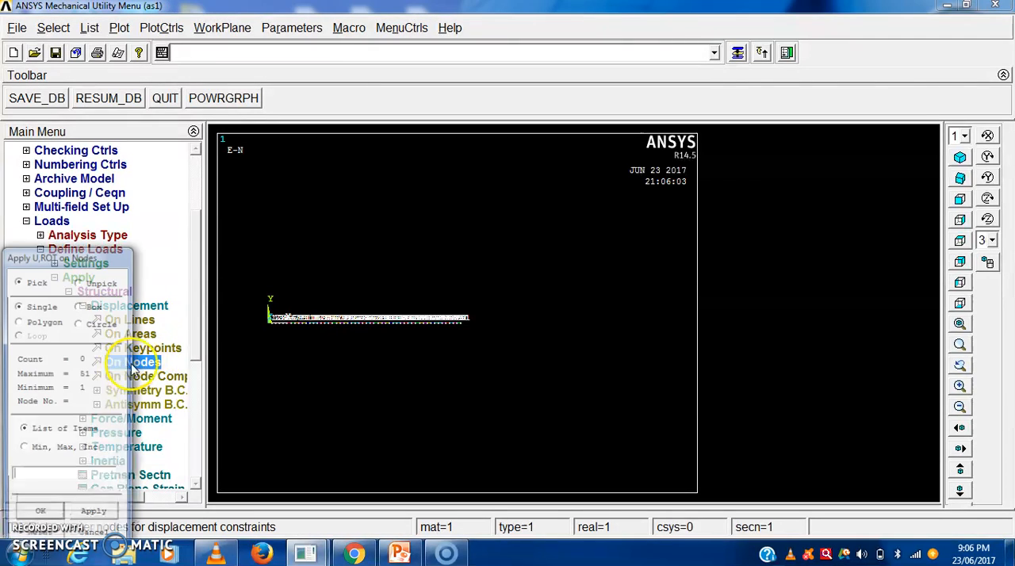
click(960, 347)
click(270, 311)
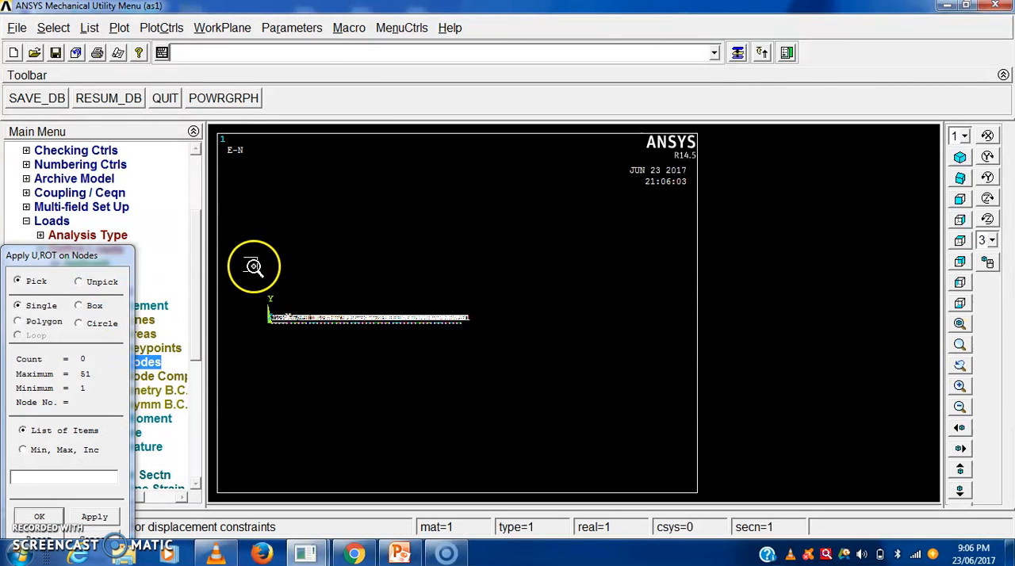
click(307, 405)
click(959, 347)
click(414, 317)
click(567, 456)
click(531, 367)
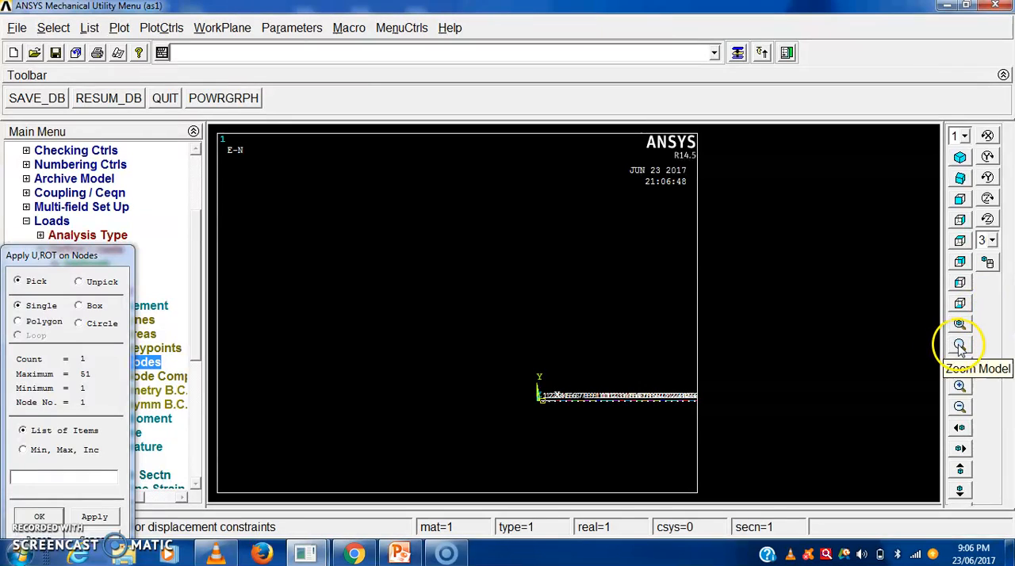
- Examine the numbering at the beam's origin end closely to check which node is picked for the constraint
click(478, 297)
click(608, 451)
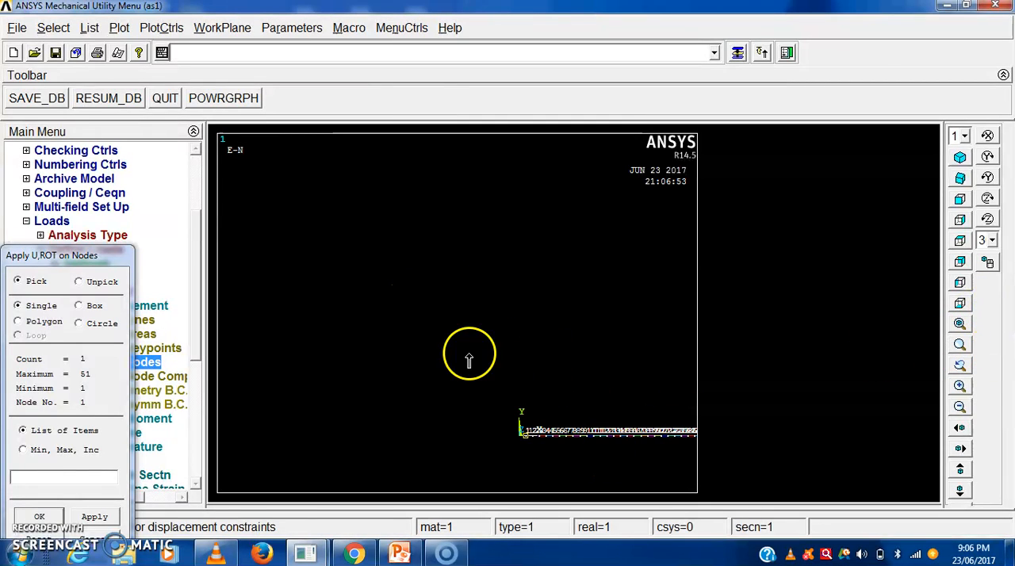
click(494, 363)
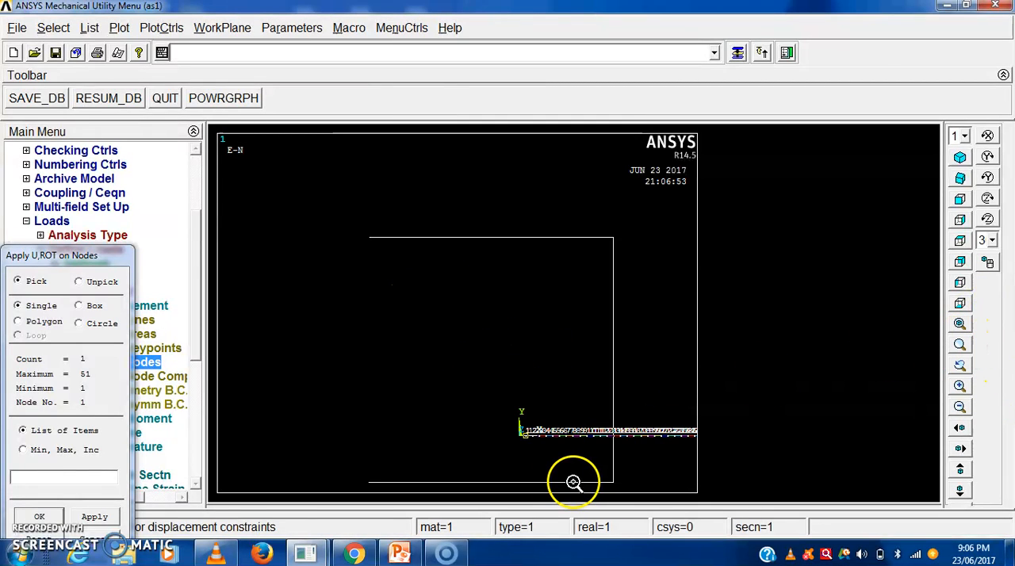
click(574, 486)
click(446, 335)
click(585, 481)
click(960, 347)
click(494, 340)
click(584, 484)
click(960, 345)
click(480, 362)
click(519, 492)
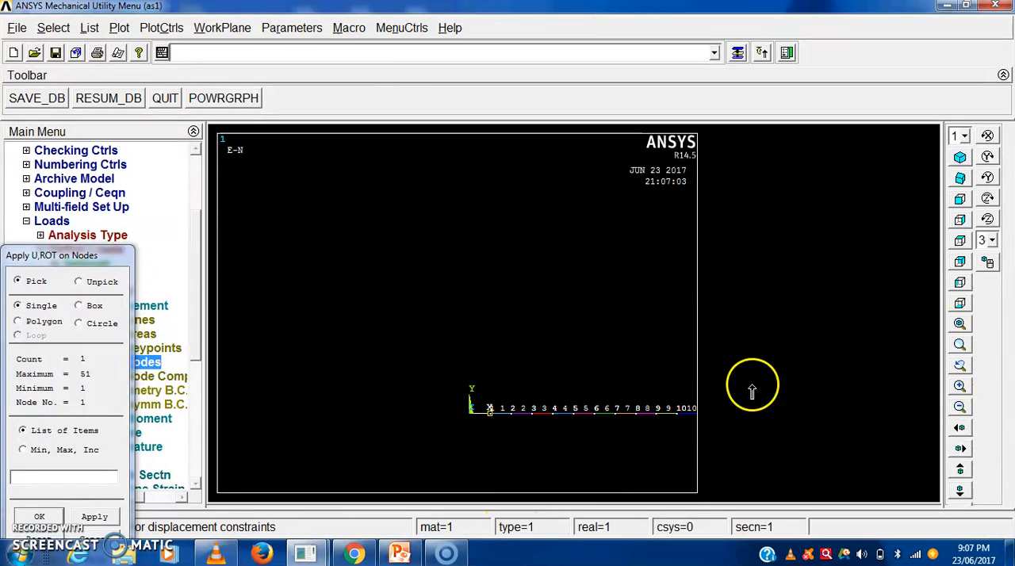
click(960, 345)
click(416, 340)
click(530, 445)
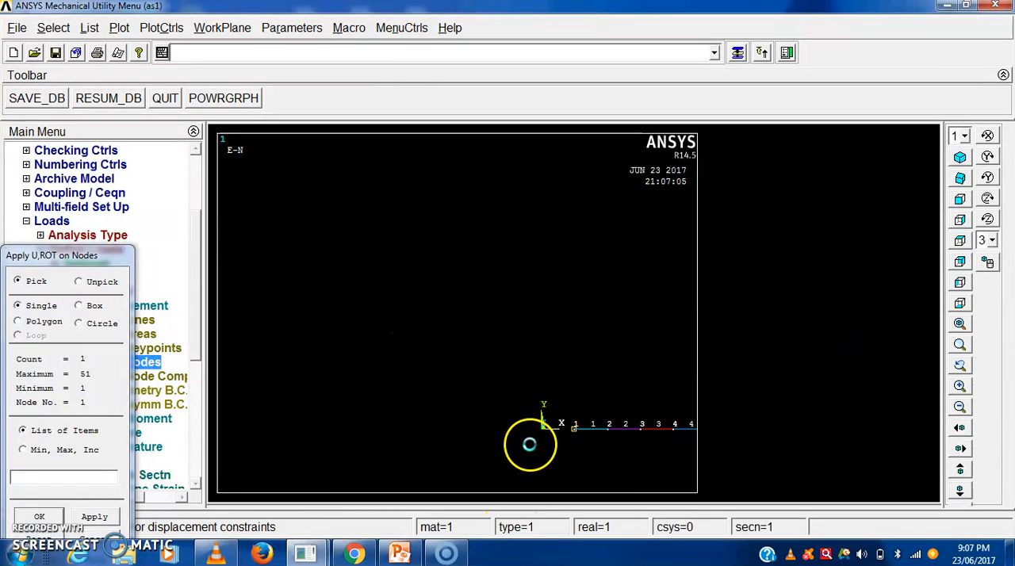
click(960, 345)
click(548, 361)
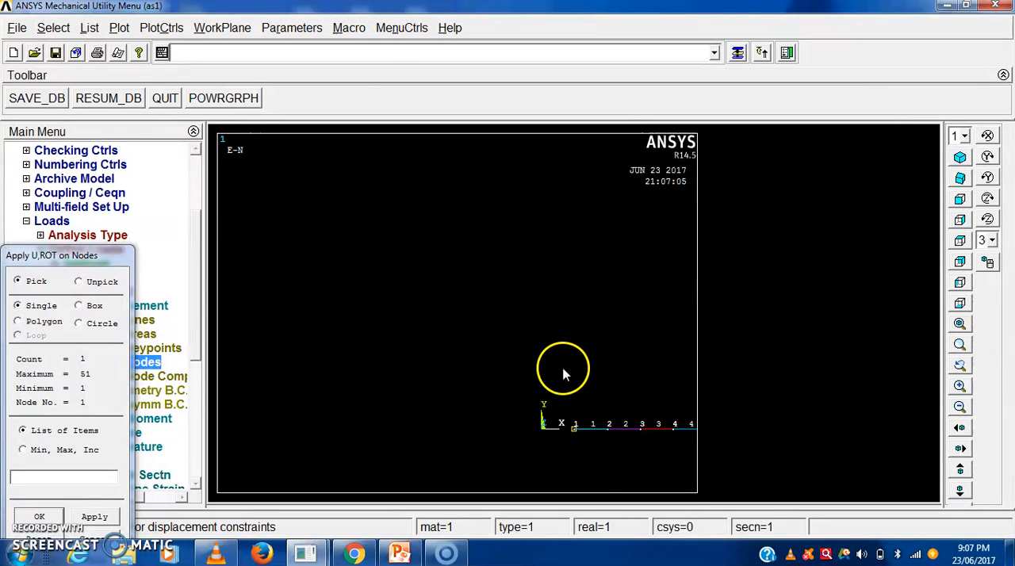
click(599, 468)
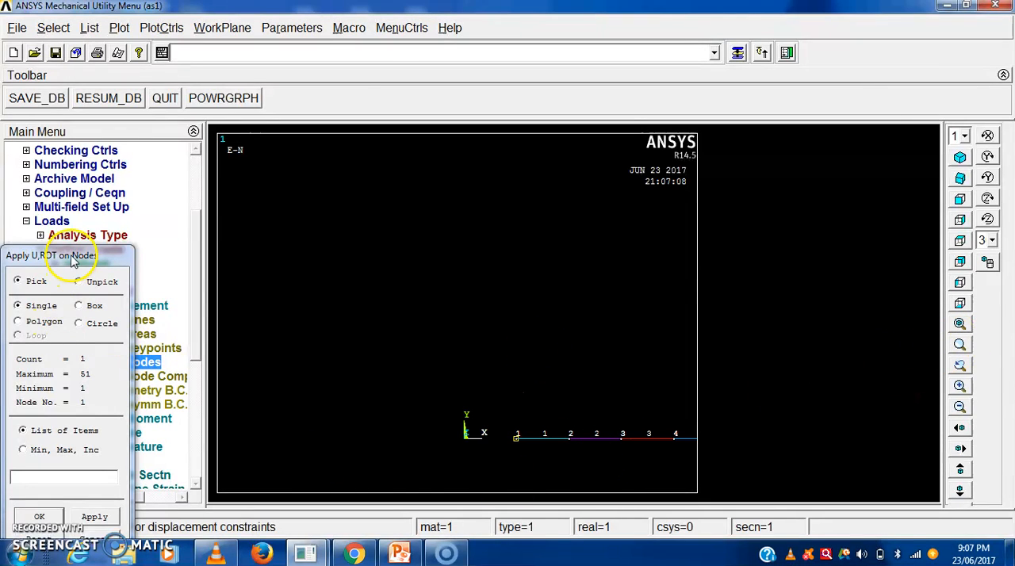
- Constrain All DOF at the picked node 1 as a constant value, leaving the displacement value blank
drag(71, 260, 119, 105)
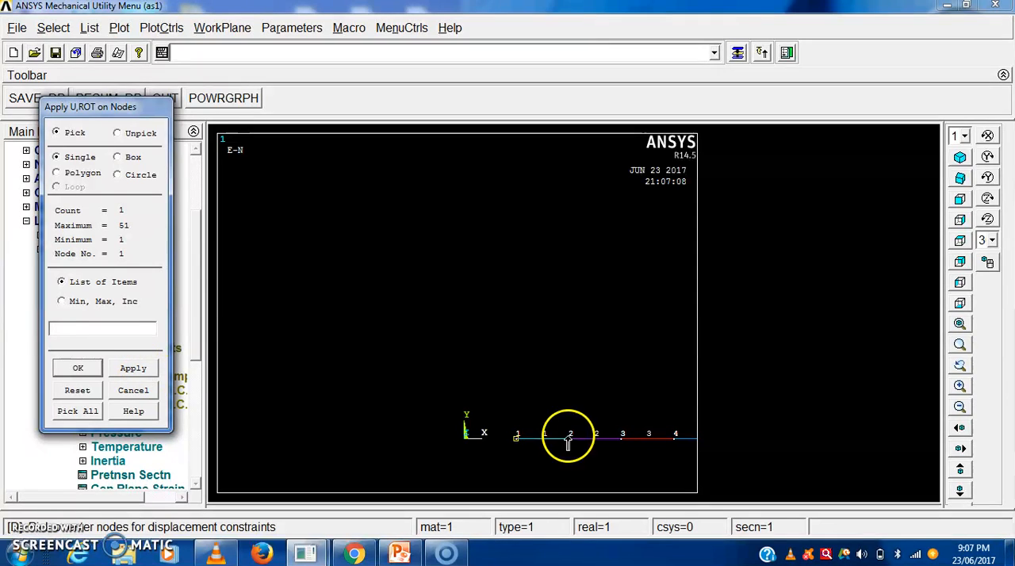
click(133, 370)
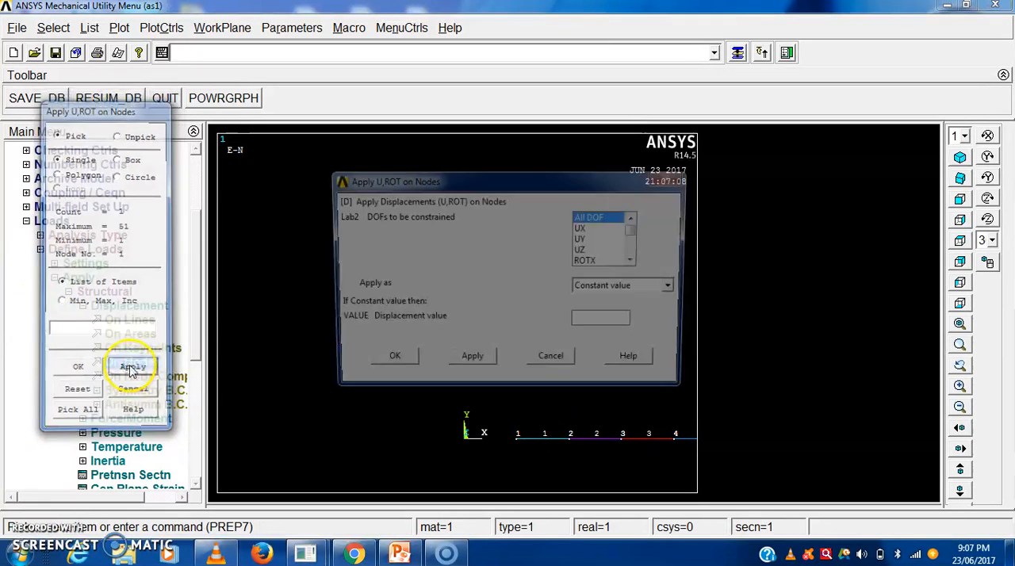
drag(529, 180, 203, 152)
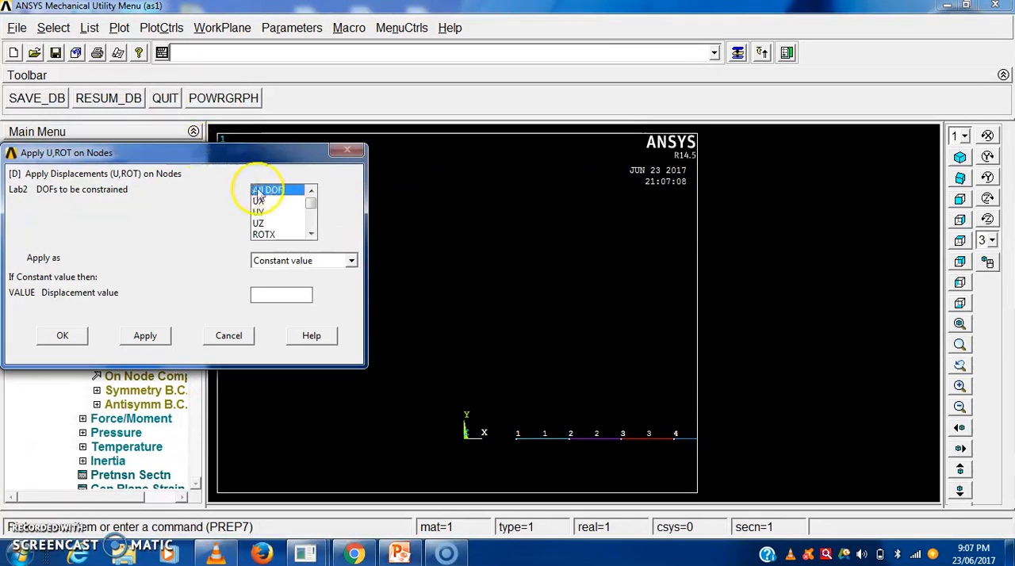
click(470, 432)
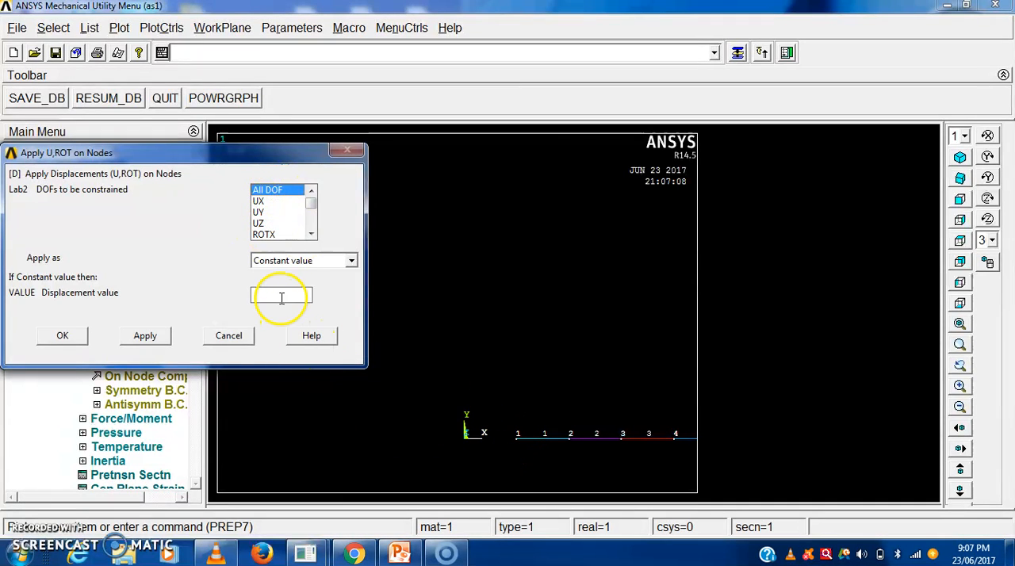
click(75, 342)
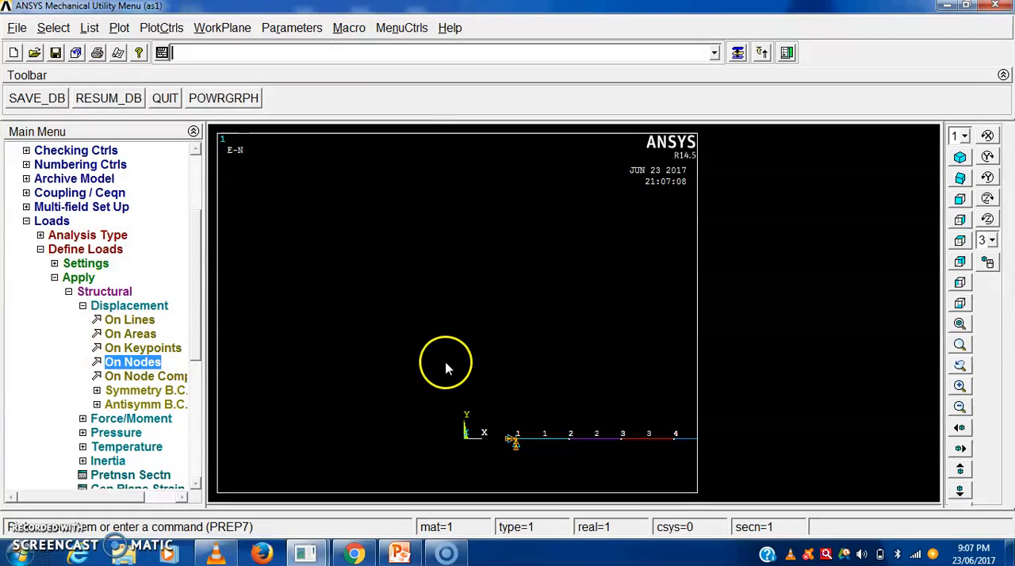
- Examine the numbering at the beam's free end closely to identify the last node
scroll(349, 395, down, 10)
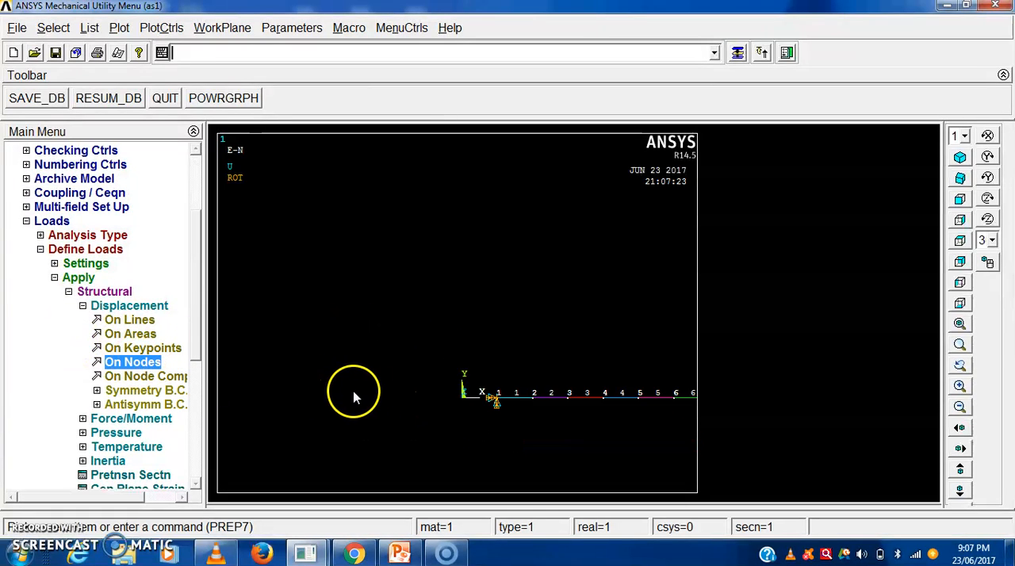
scroll(635, 325, down, 3)
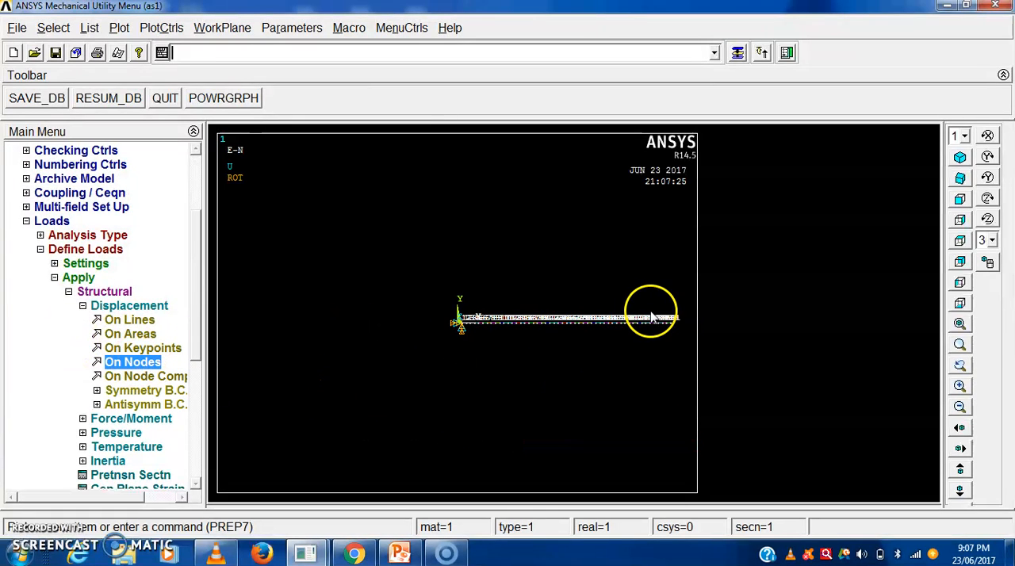
click(960, 344)
click(656, 269)
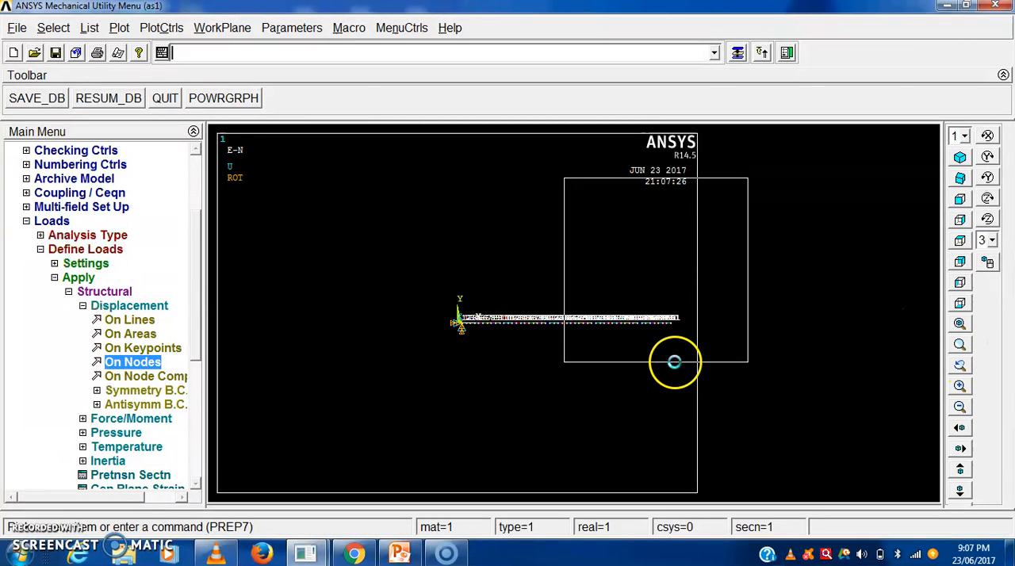
click(677, 362)
click(960, 346)
click(429, 318)
click(559, 480)
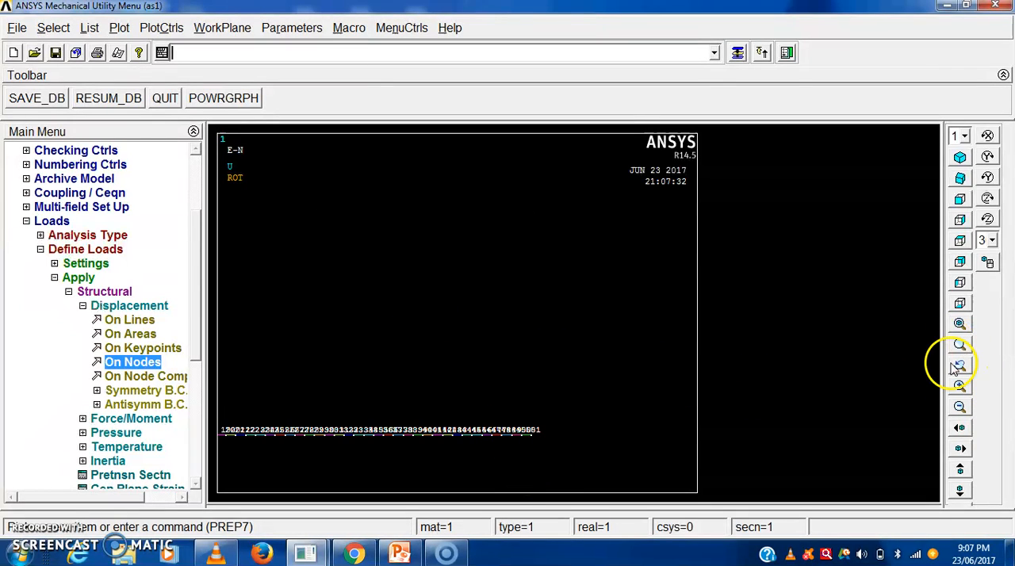
click(959, 363)
click(494, 369)
click(587, 479)
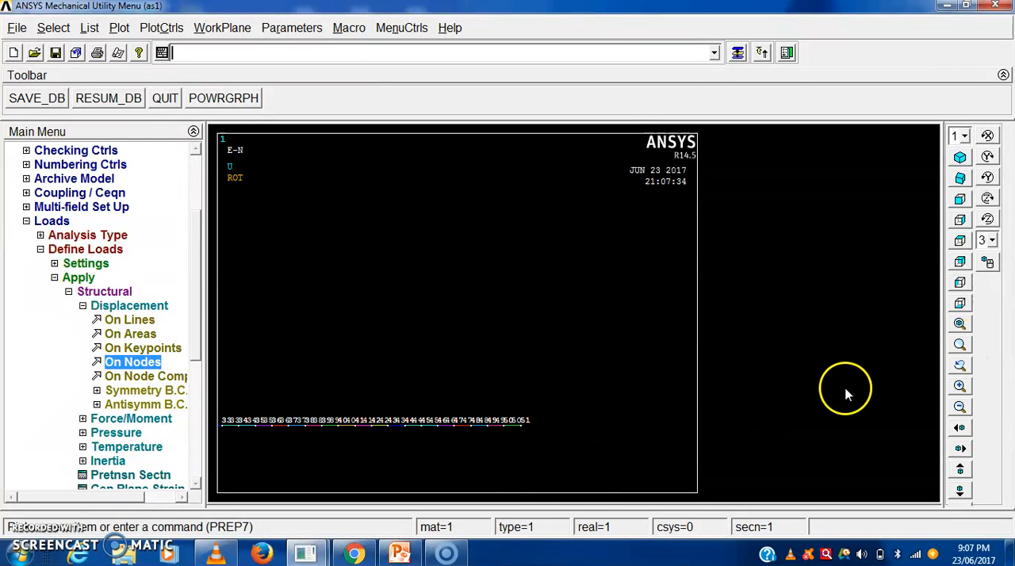
click(960, 346)
click(515, 383)
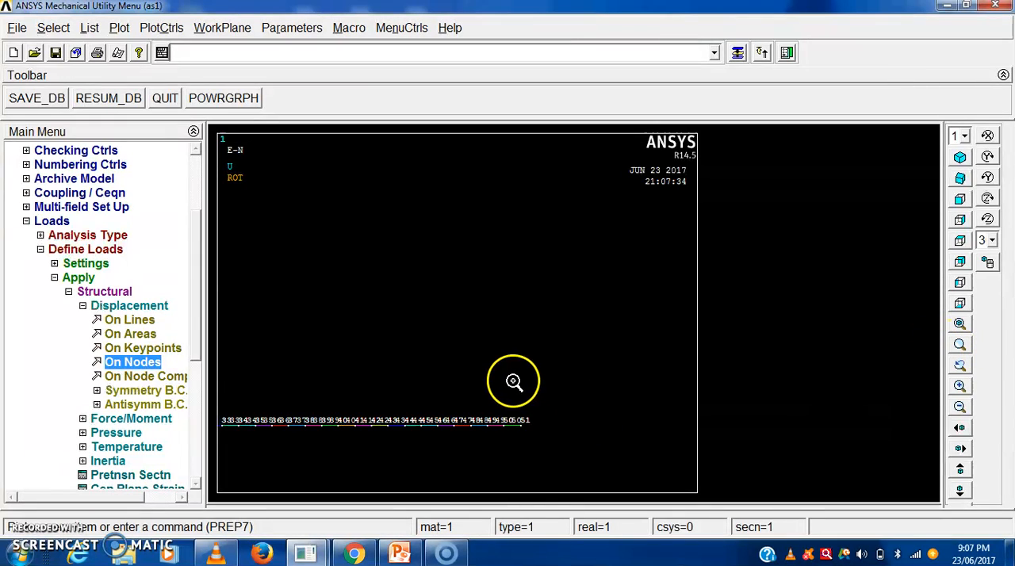
click(549, 474)
click(960, 346)
click(423, 347)
click(546, 460)
click(959, 346)
click(500, 371)
click(565, 467)
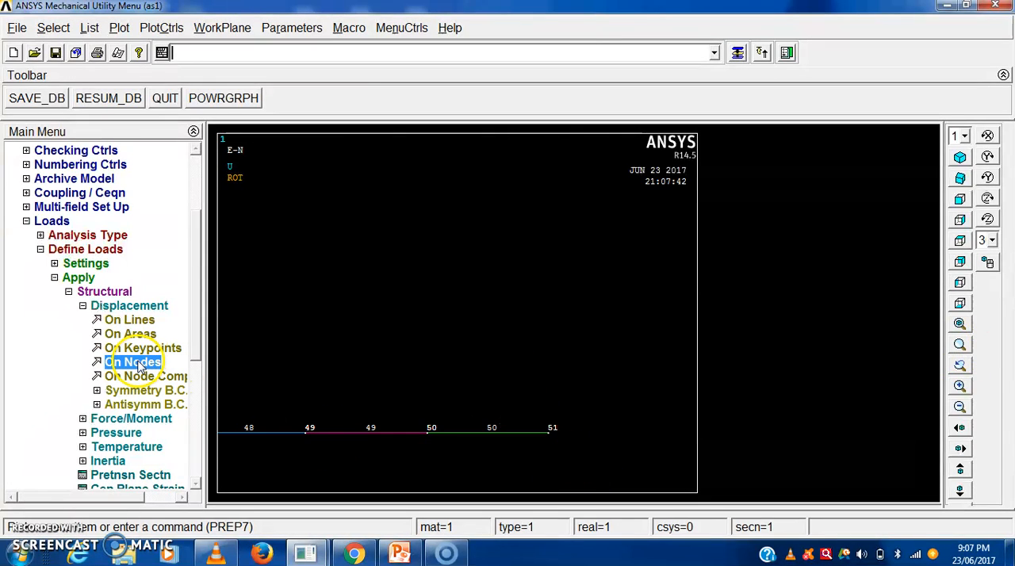
- Start a structural force/moment load on nodes in the preprocessor loads and pick node 51 at the beam's free end
click(83, 306)
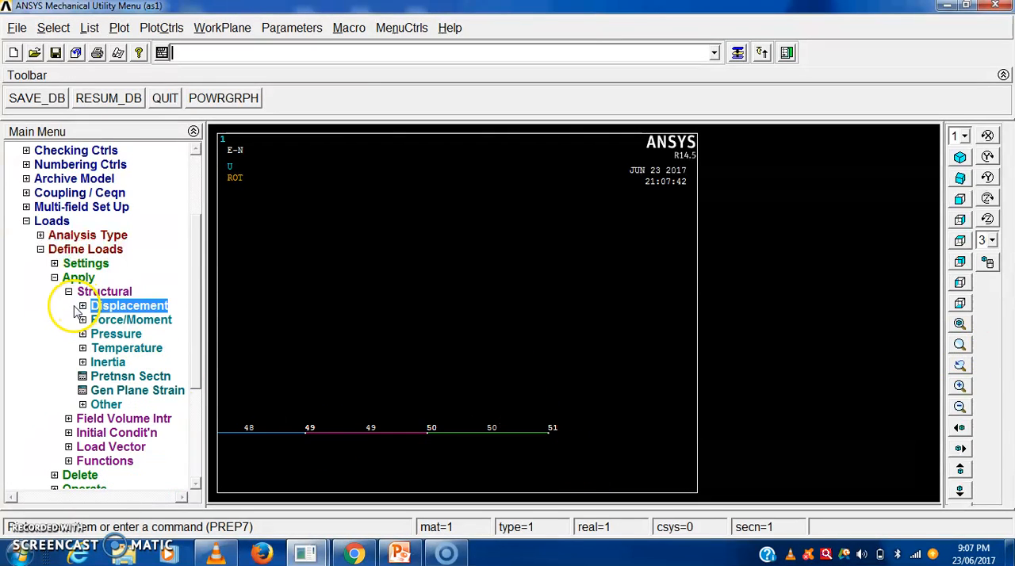
click(84, 319)
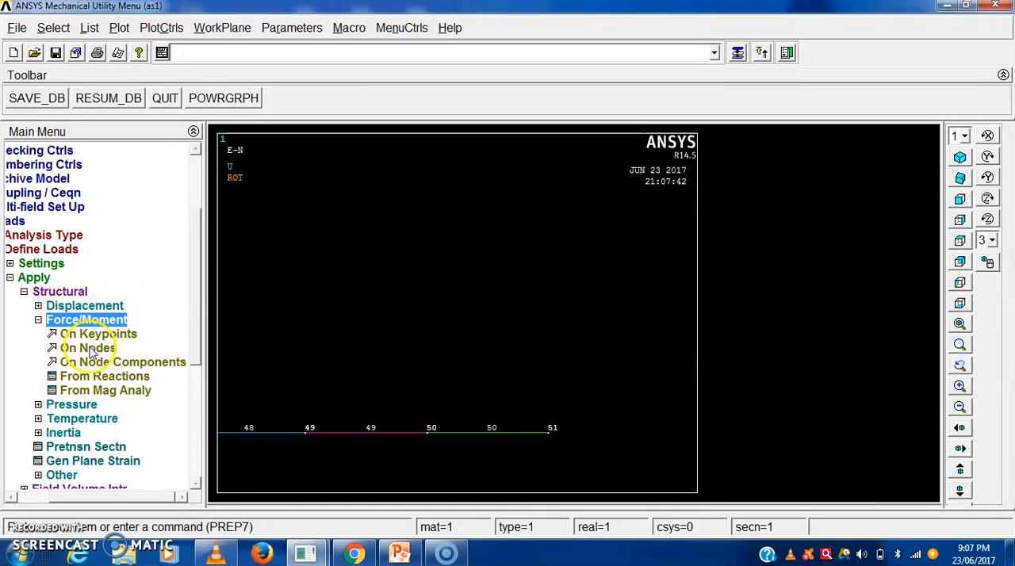
click(87, 348)
click(548, 432)
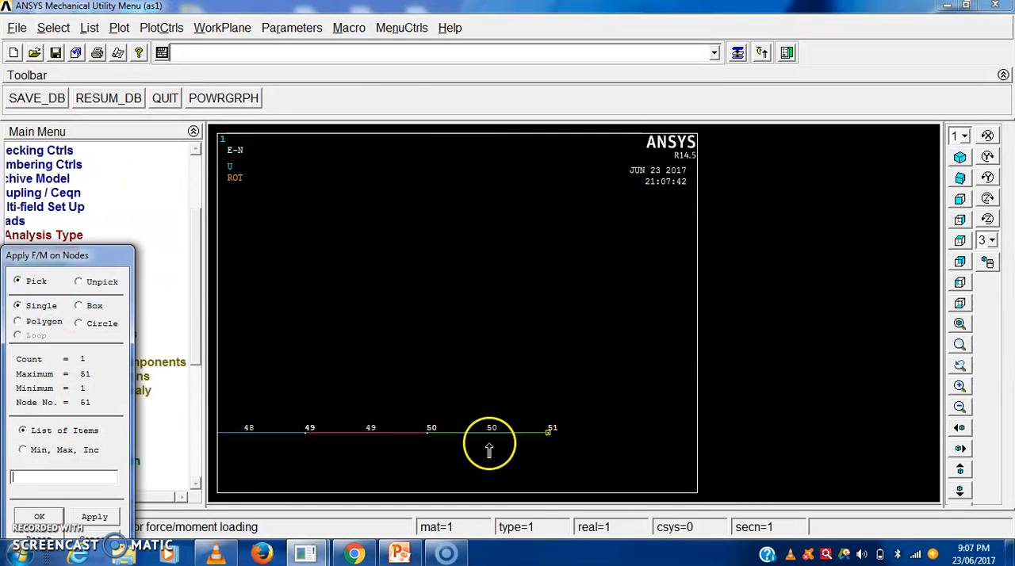
drag(94, 268, 96, 36)
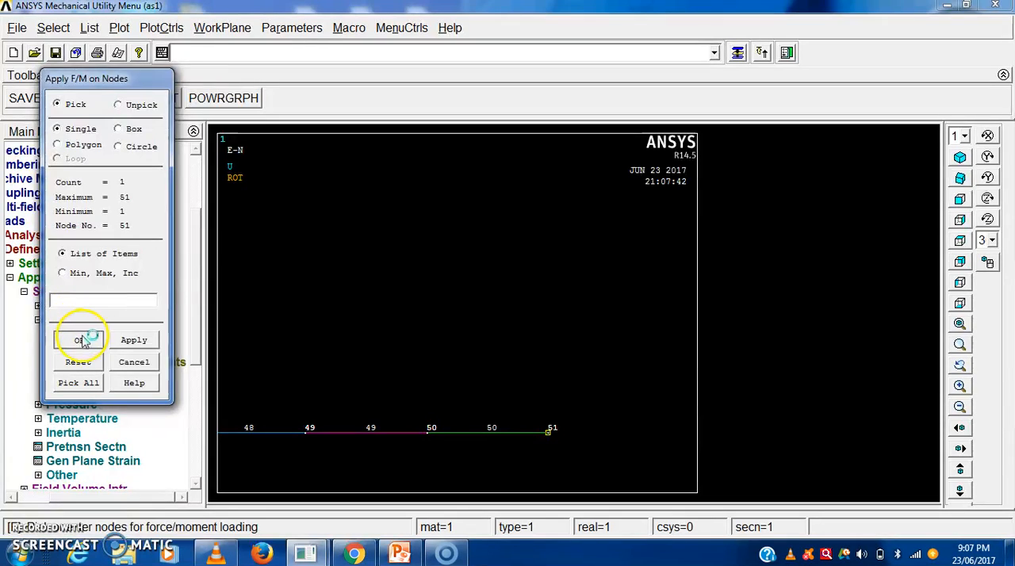
click(82, 336)
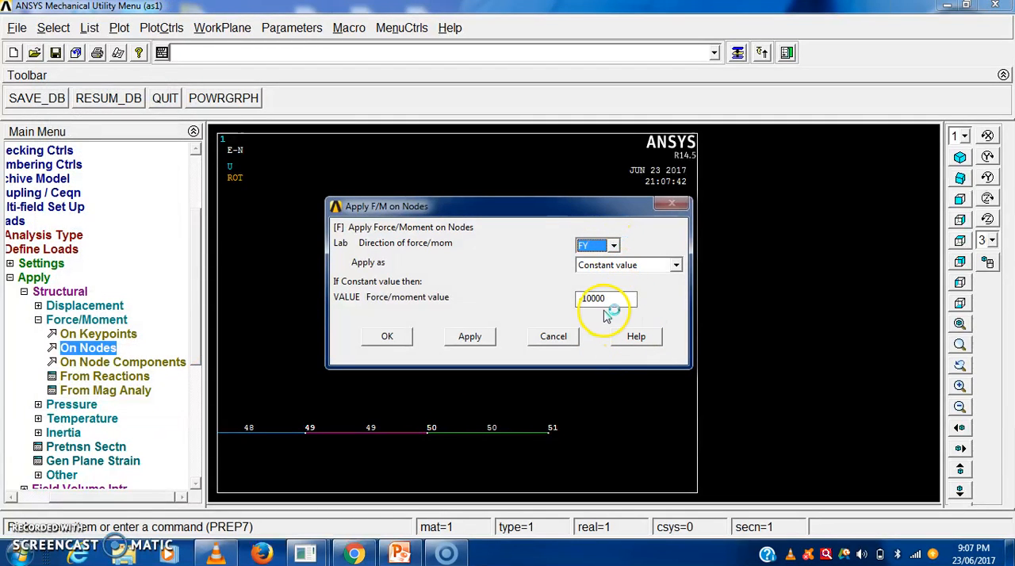
- Apply a constant FY force of -10000 at the picked node 51
drag(561, 204, 528, 101)
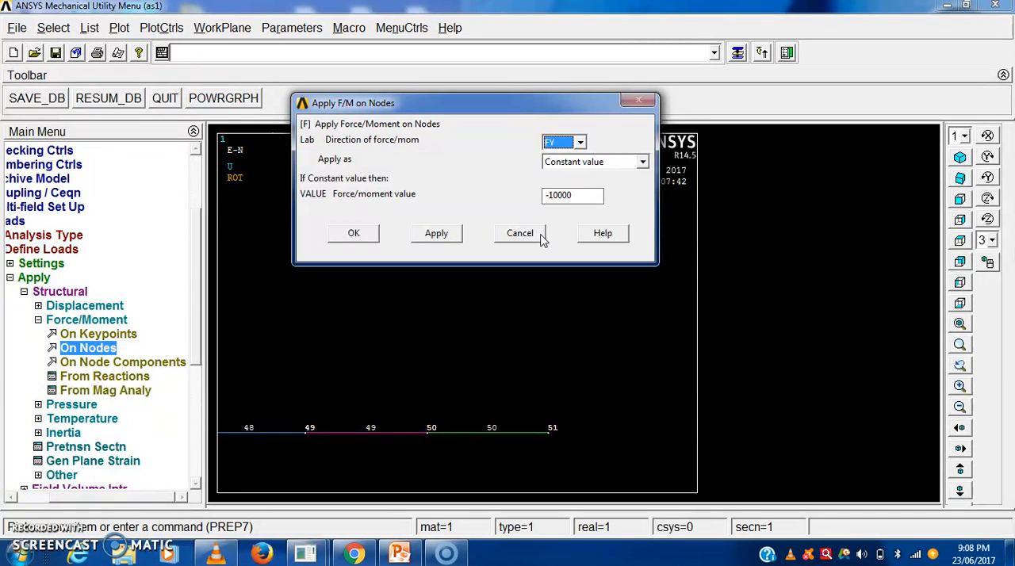
click(559, 194)
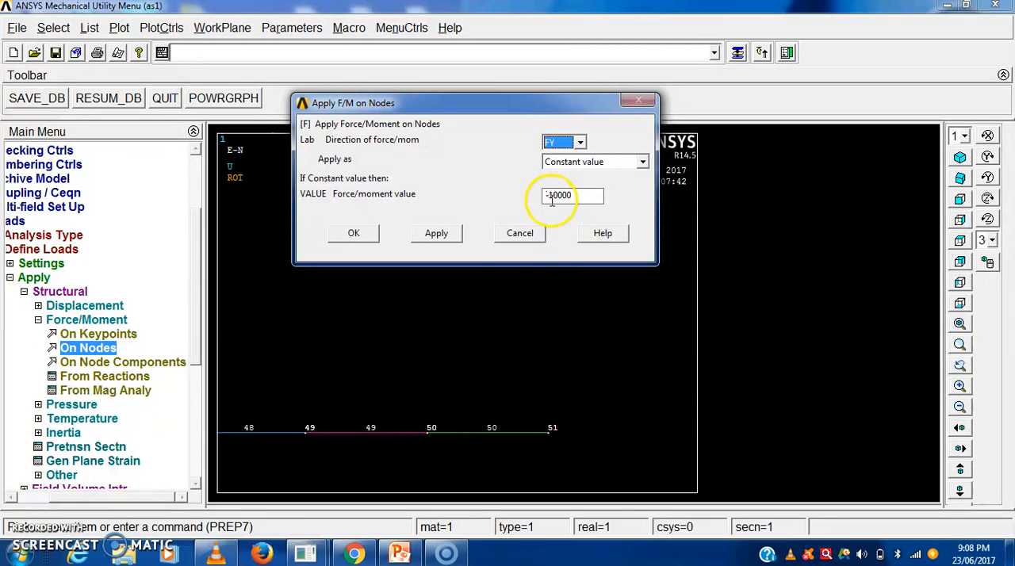
click(373, 237)
scroll(585, 416, down, 8)
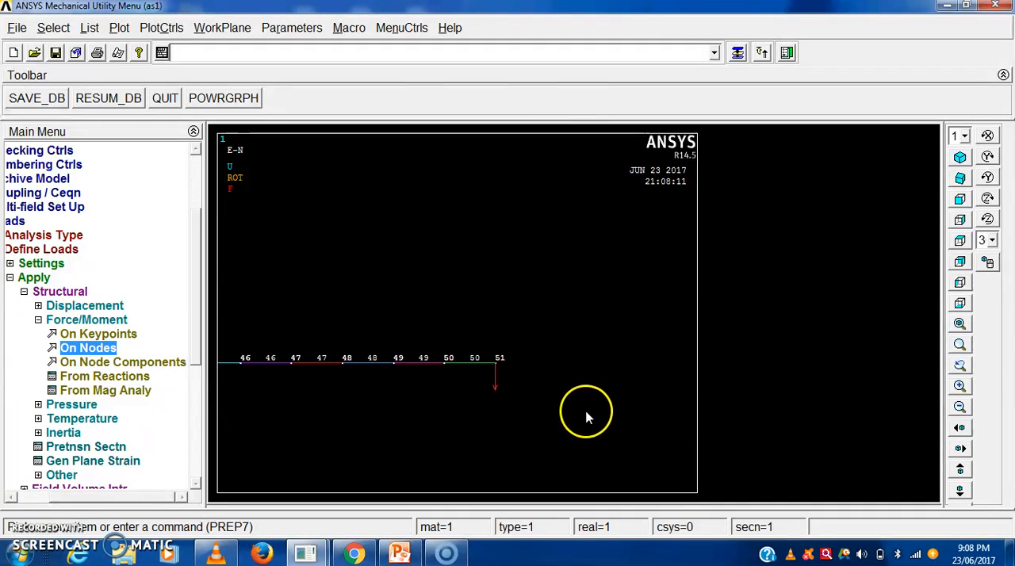
scroll(277, 369, down, 6)
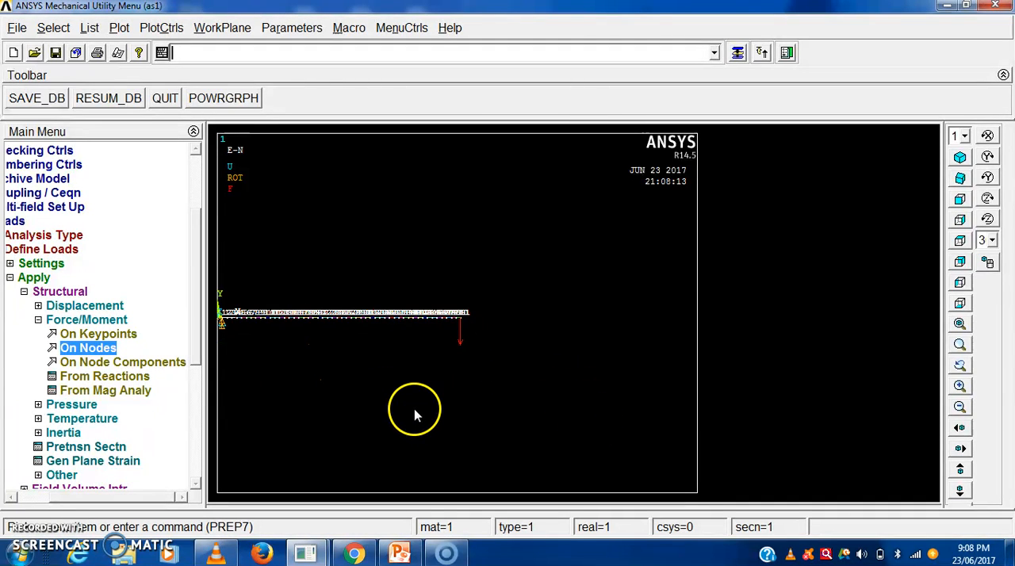
- Collapse the load application options, the Loads section and the whole Preprocessor
click(9, 278)
click(39, 264)
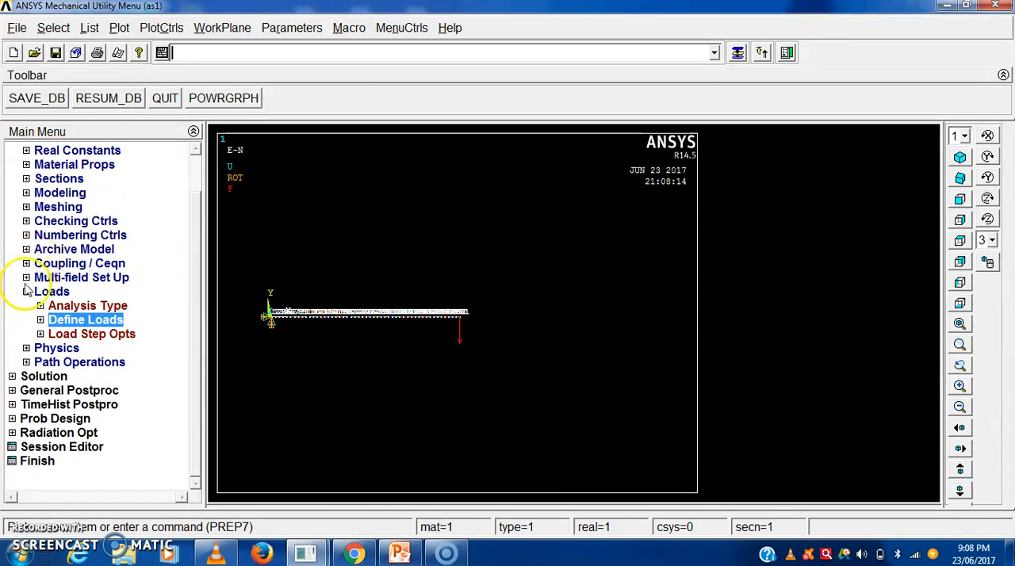
click(26, 290)
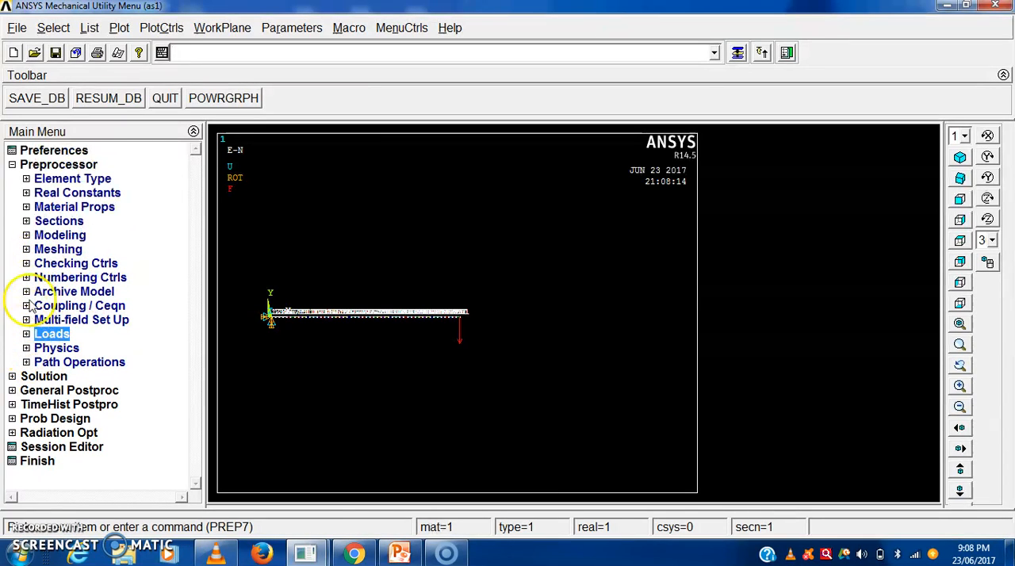
click(12, 164)
- Solve the current load step, dismiss the solution note and status listing, and collapse the Solve options
click(11, 178)
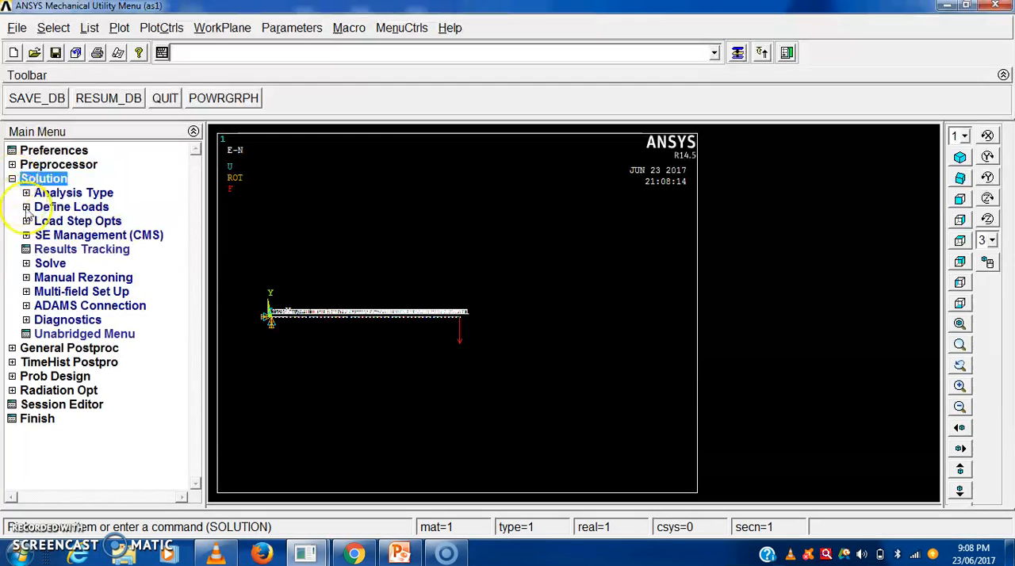
click(26, 264)
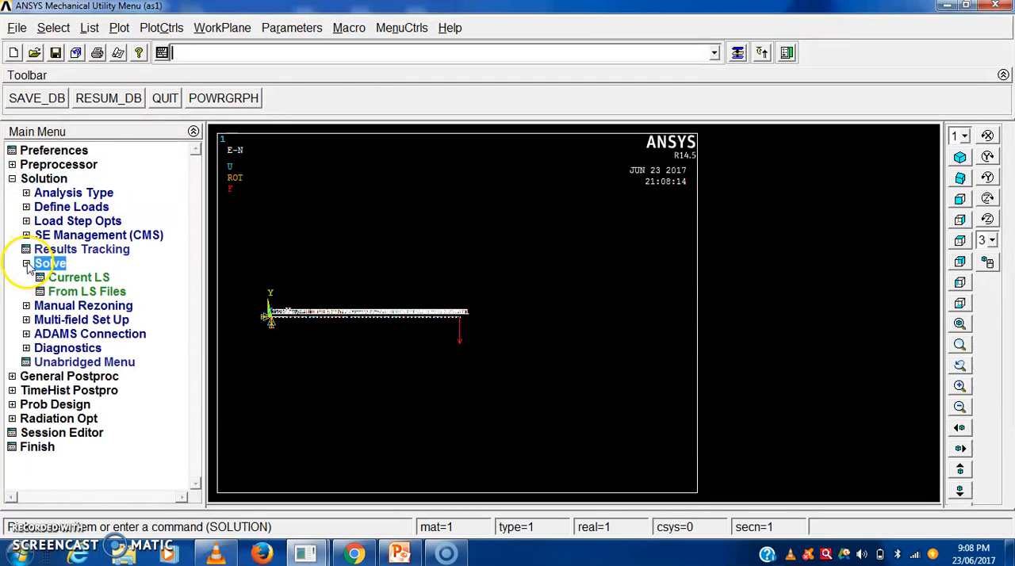
click(73, 278)
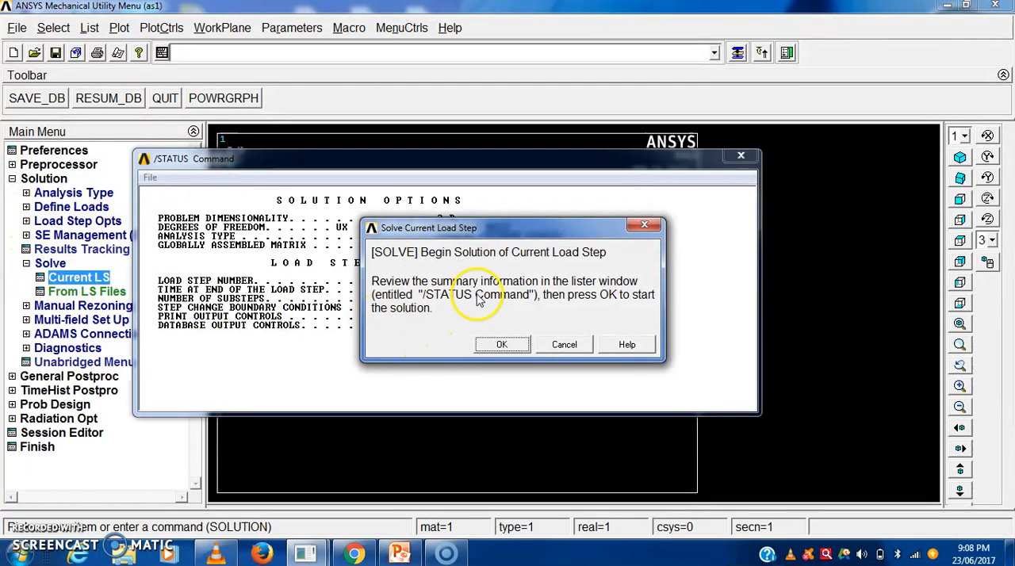
click(503, 345)
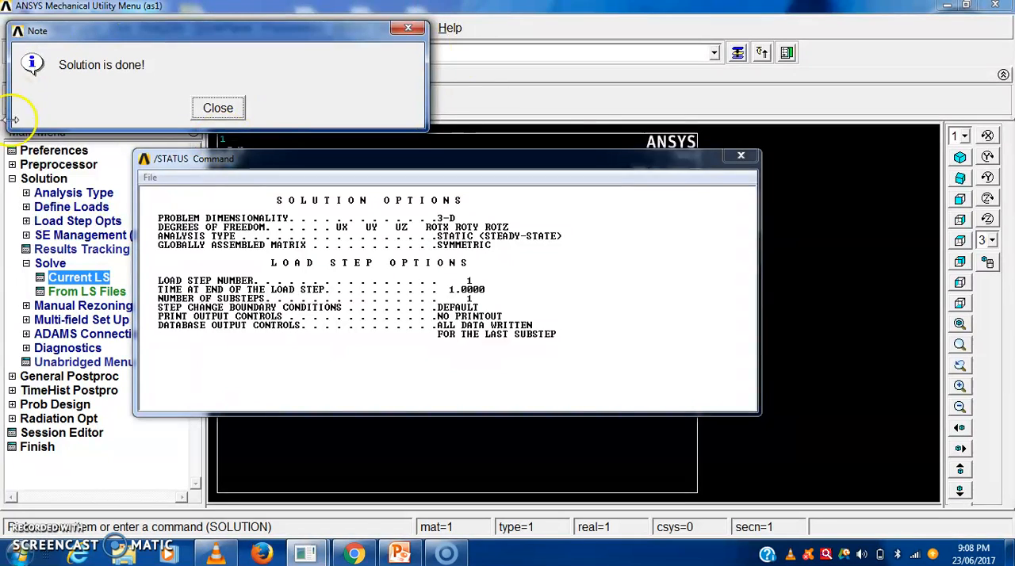
click(221, 110)
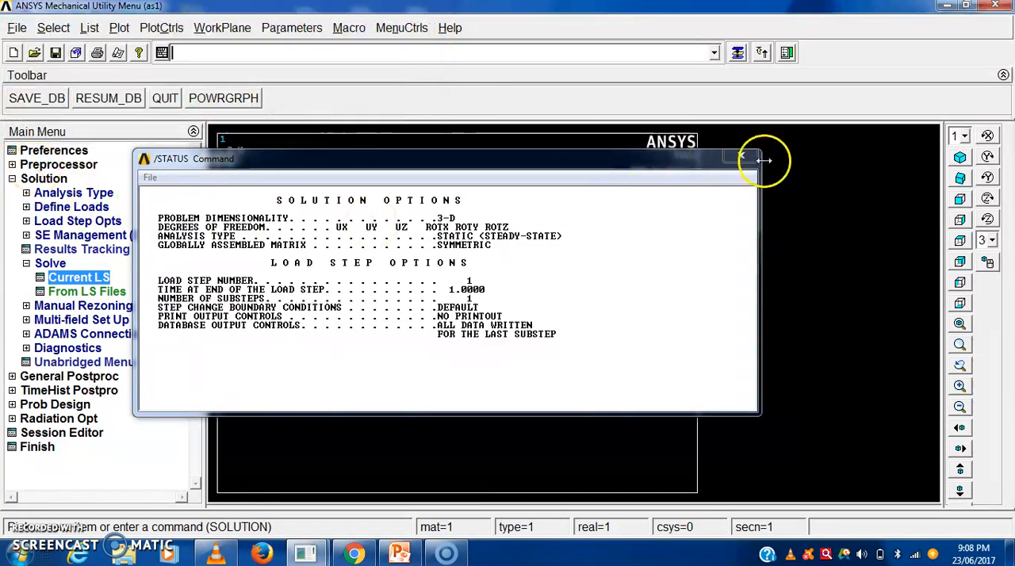
click(740, 156)
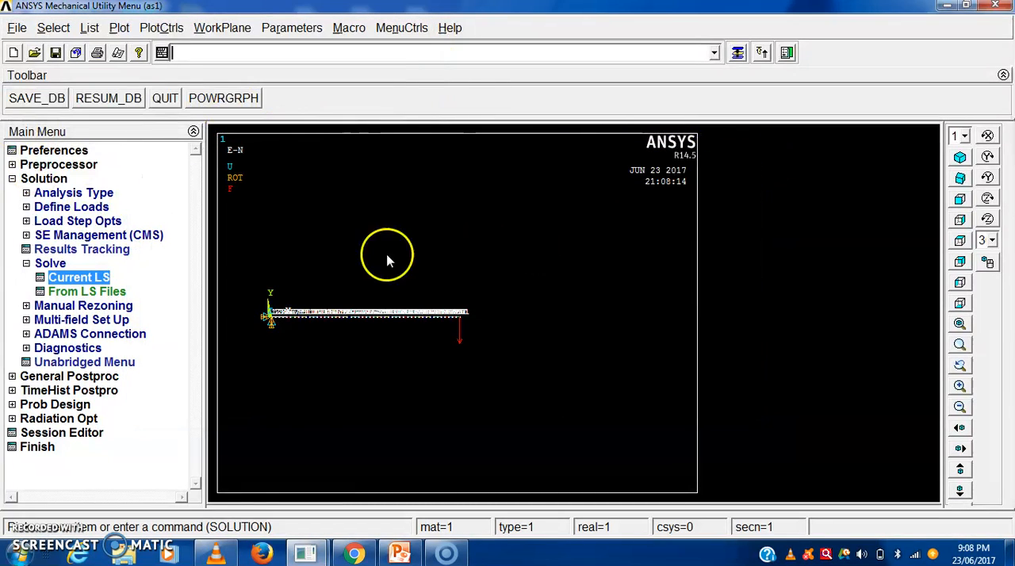
click(26, 264)
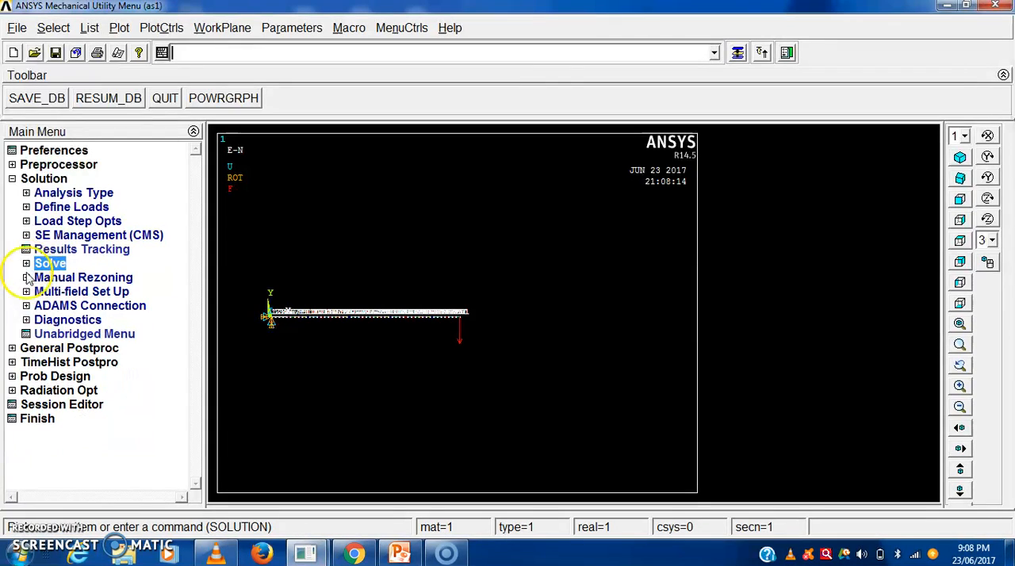
- Plot the beam's deformed shape together with its undeformed edge in the general postprocessor
click(15, 348)
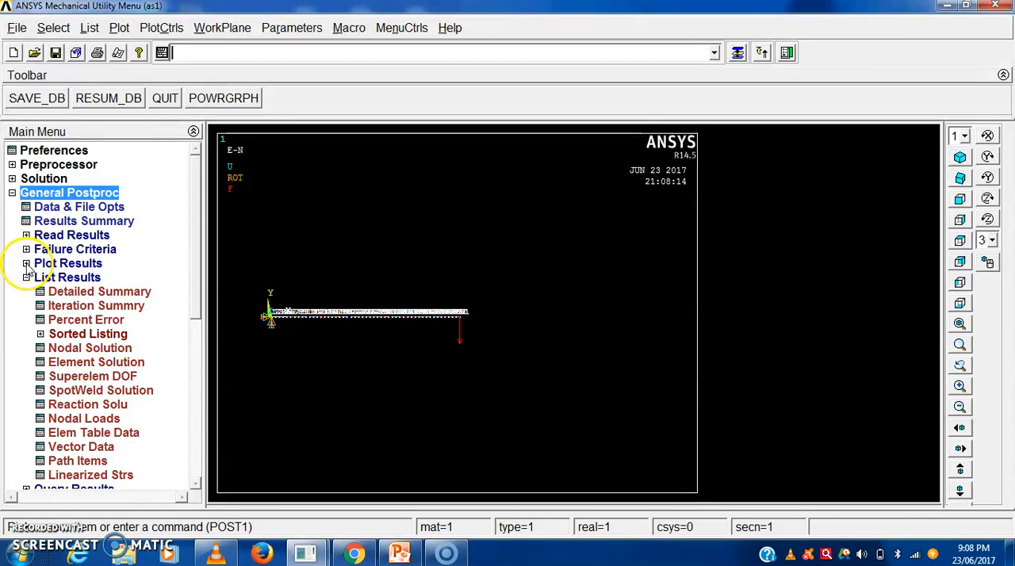
click(26, 263)
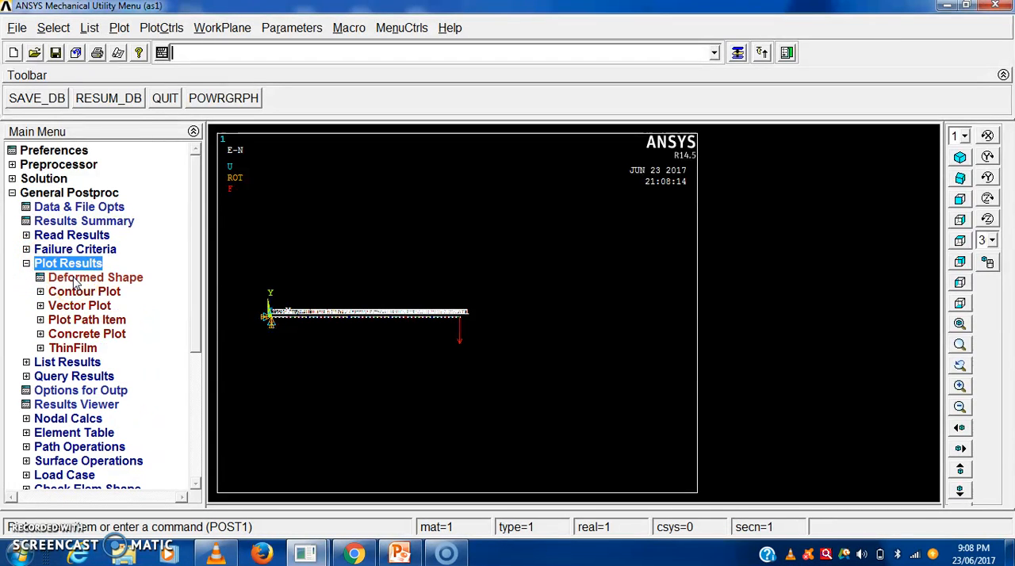
click(78, 279)
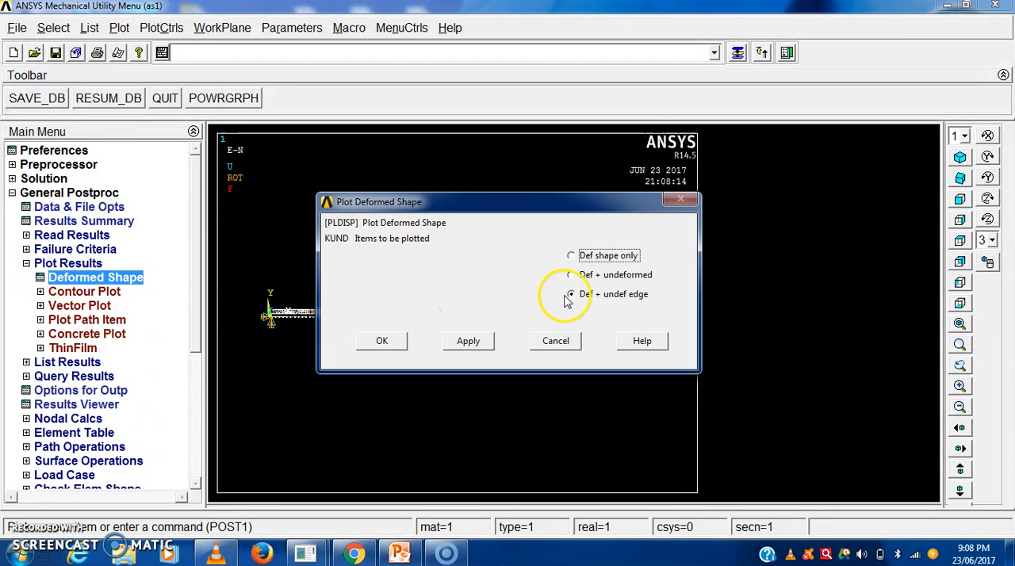
click(460, 349)
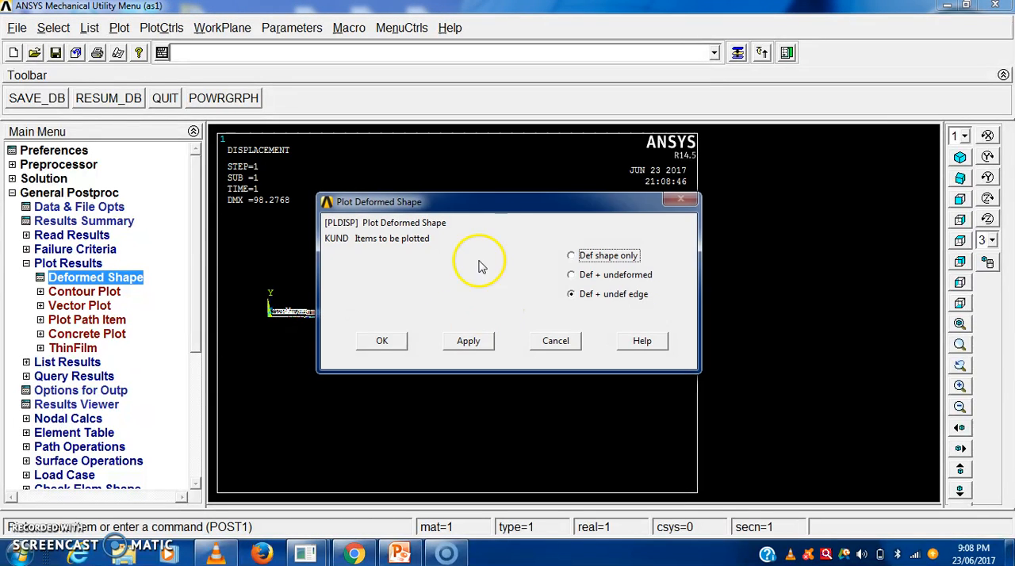
drag(458, 204, 948, 119)
click(875, 255)
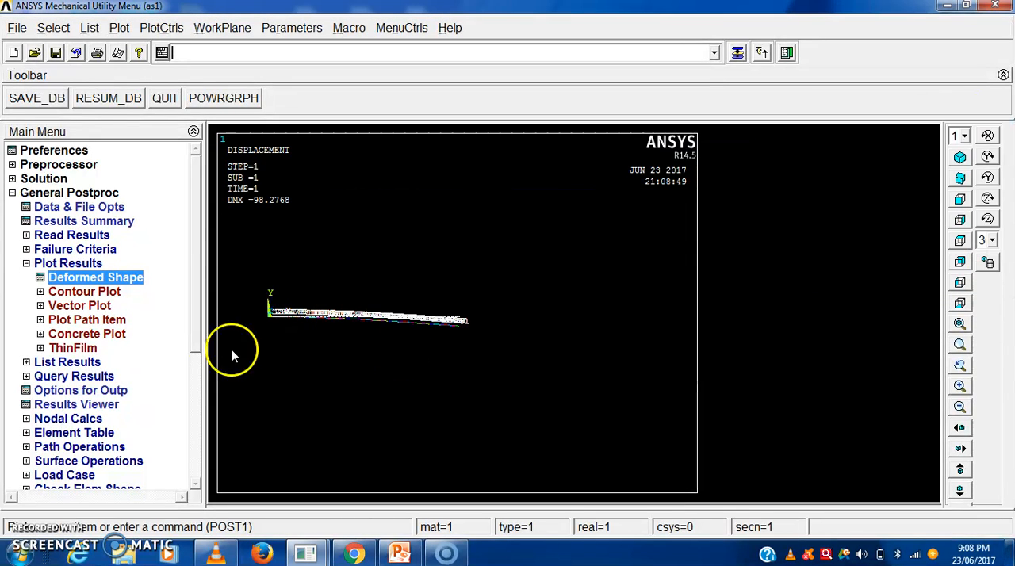
scroll(345, 371, up, 3)
scroll(395, 374, down, 6)
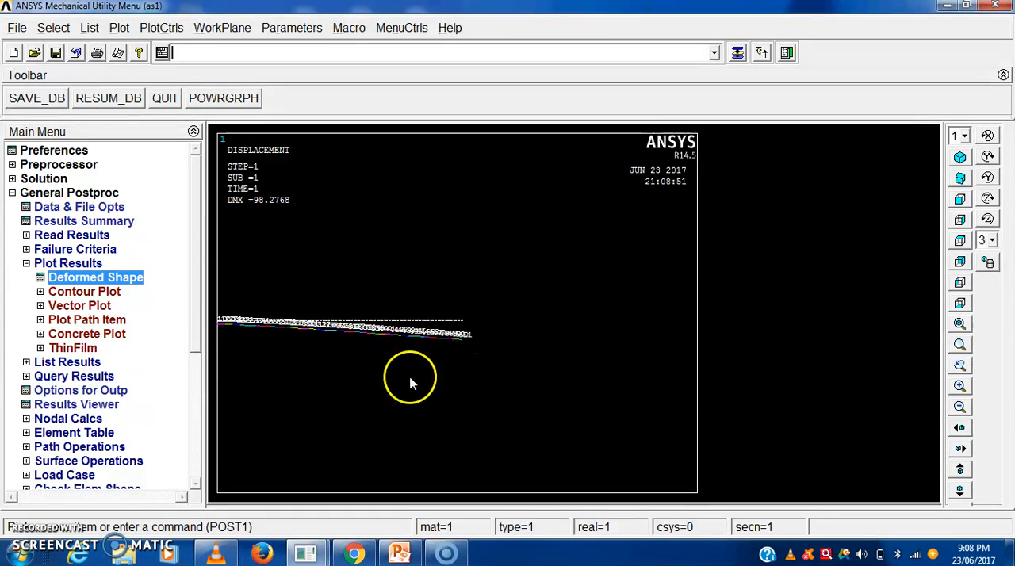
scroll(397, 363, up, 1)
scroll(310, 301, up, 1)
scroll(301, 322, up, 1)
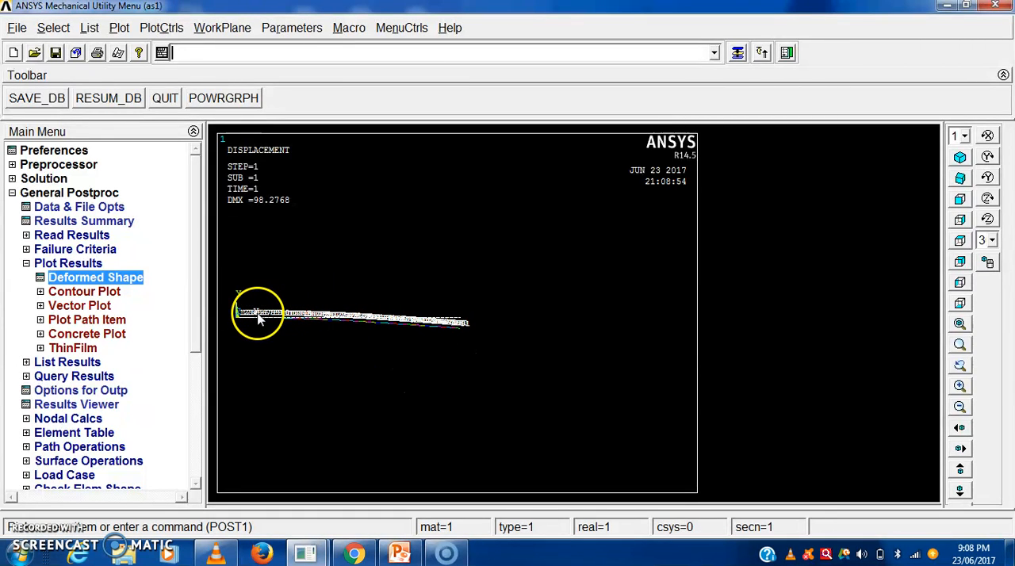
- Plot the nodal solution contour of the Y-component of displacement with the deformed shape only
click(79, 292)
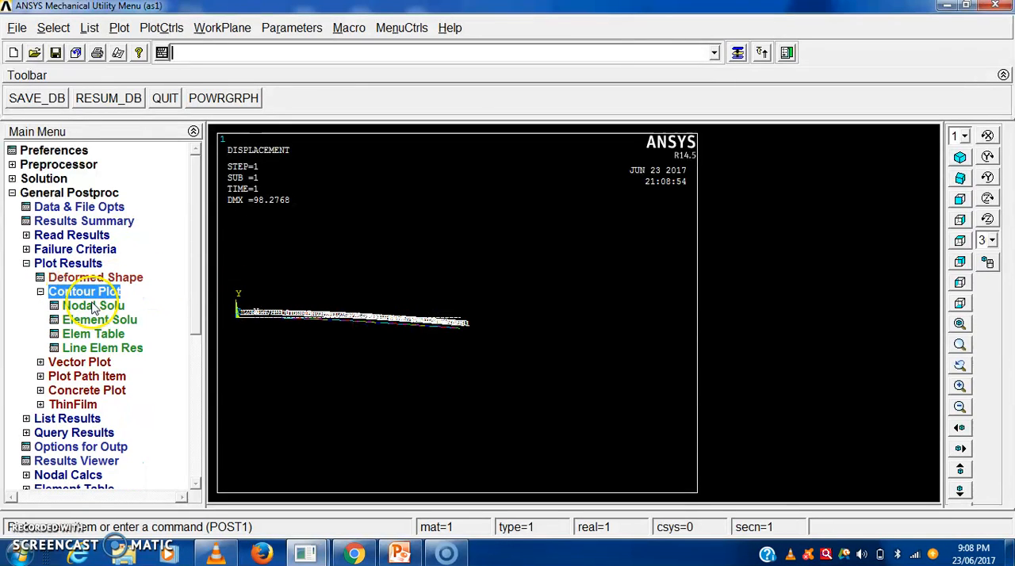
click(93, 306)
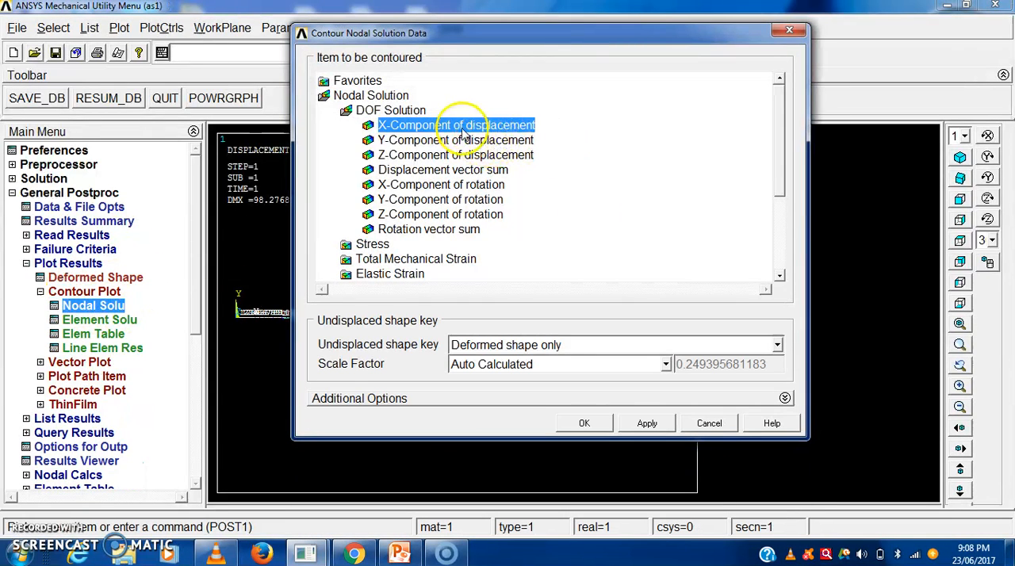
drag(537, 30, 864, 32)
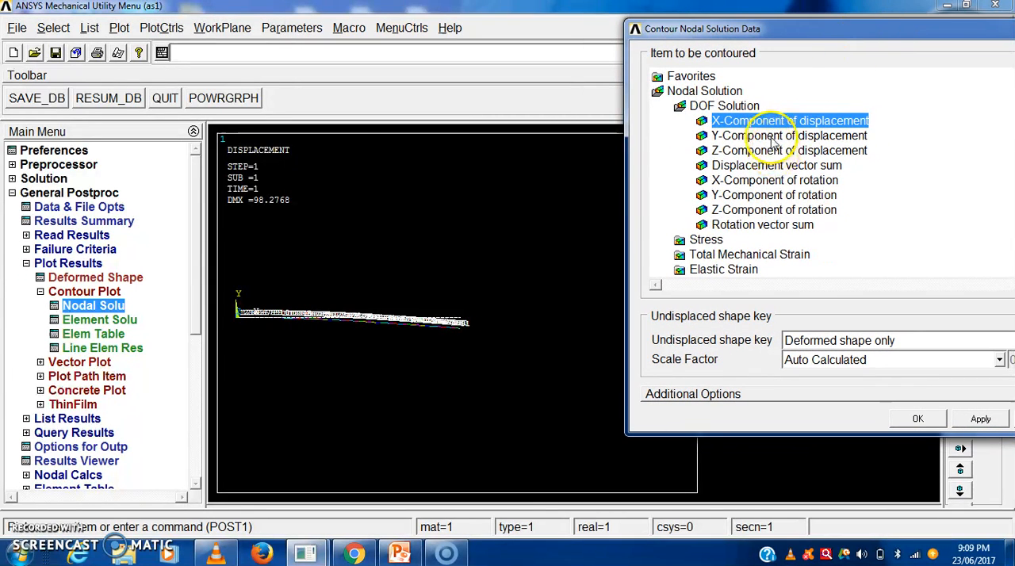
click(772, 136)
click(912, 420)
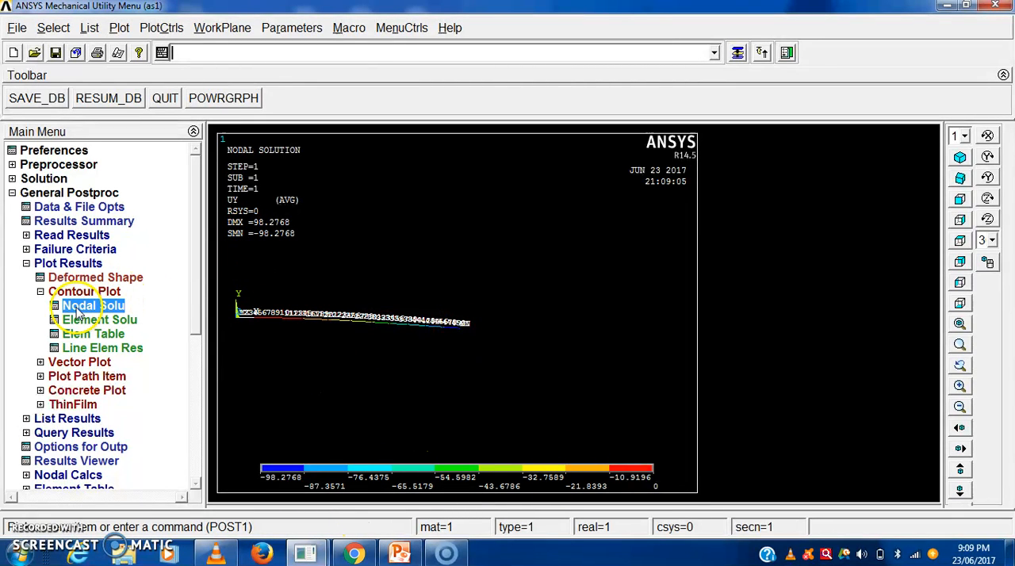
- Collapse the Contour Plot and Plot Results groups and check the available Read Results options
click(39, 291)
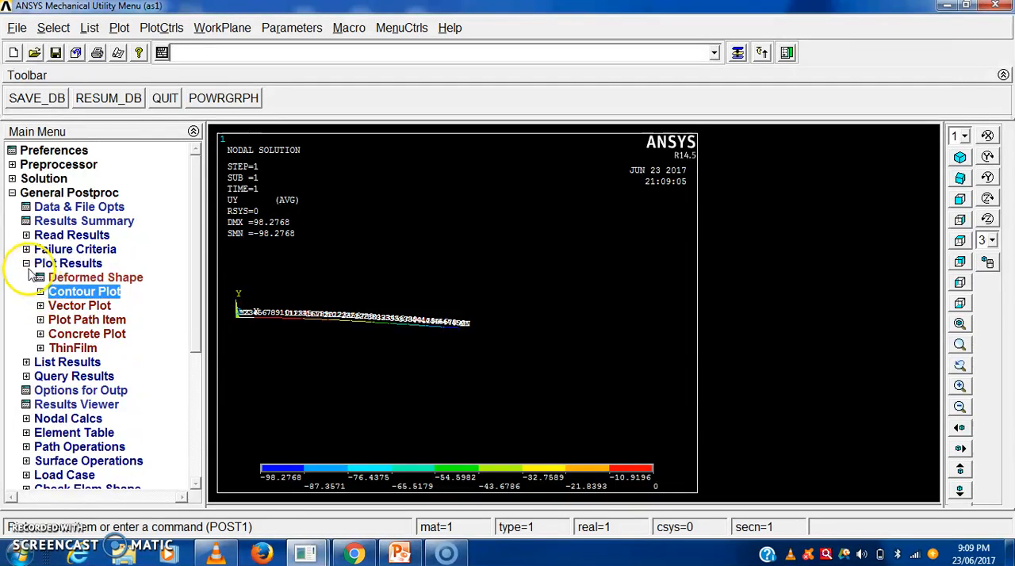
click(26, 263)
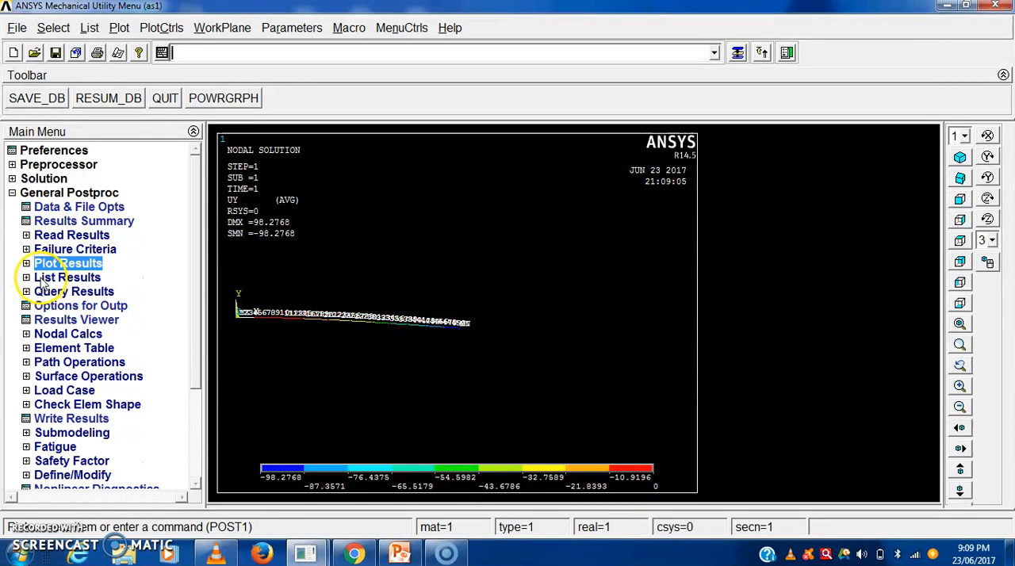
click(26, 235)
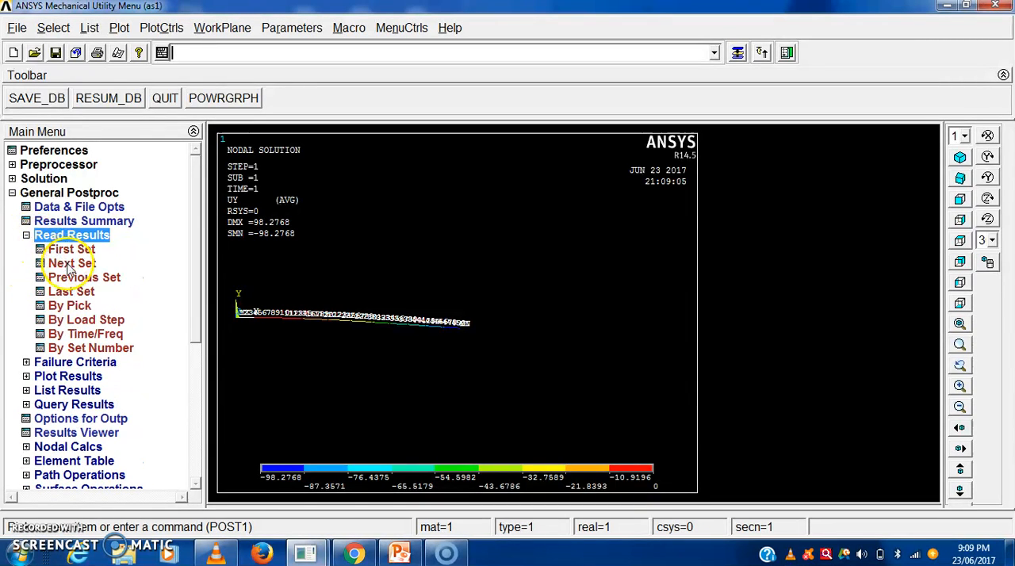
click(27, 236)
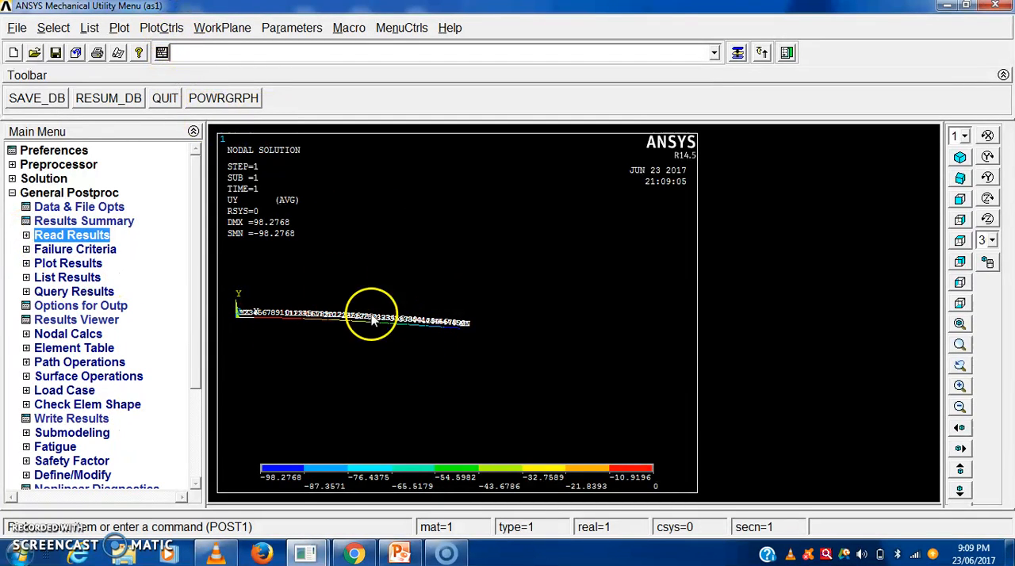
- Turn on the display of element shapes based on real constant descriptions in the Size and Shape style settings and replot
click(161, 28)
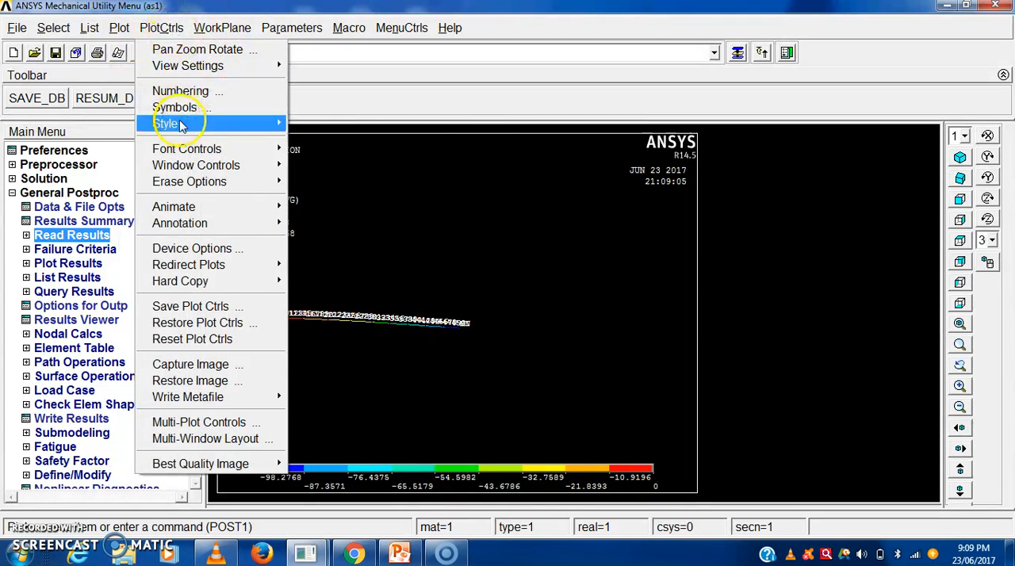
mouse_move(283, 126)
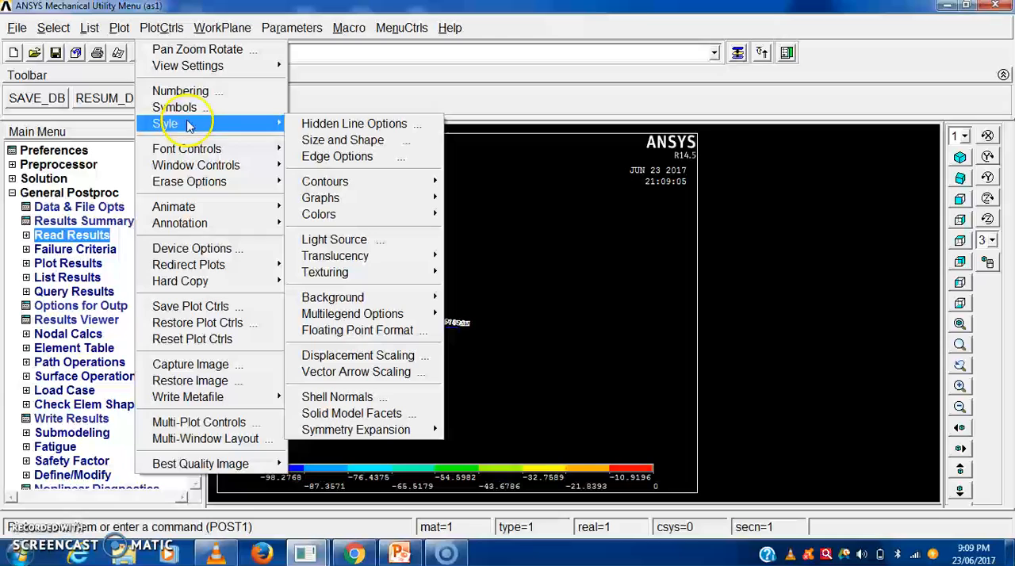
click(346, 142)
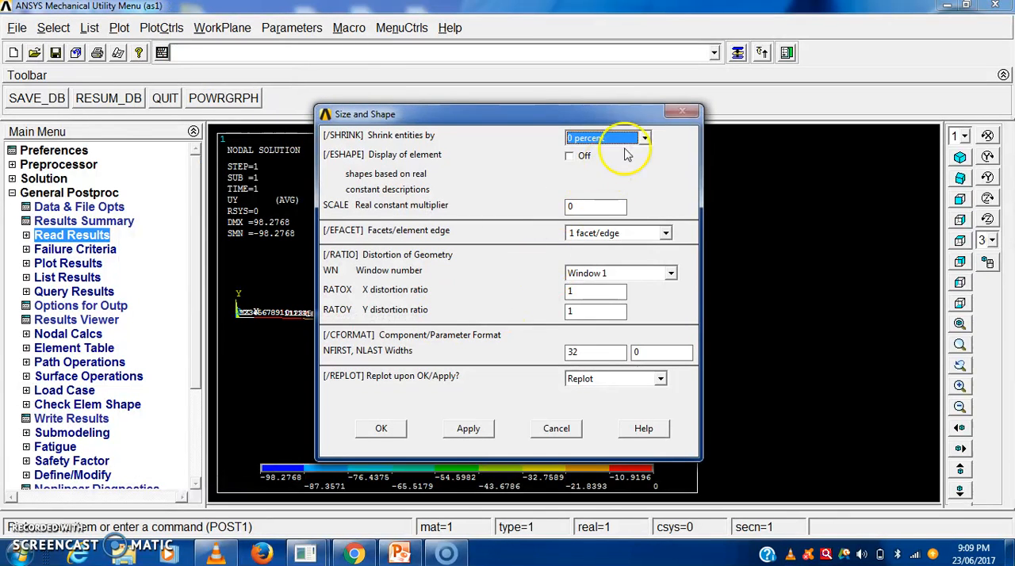
click(571, 155)
click(467, 429)
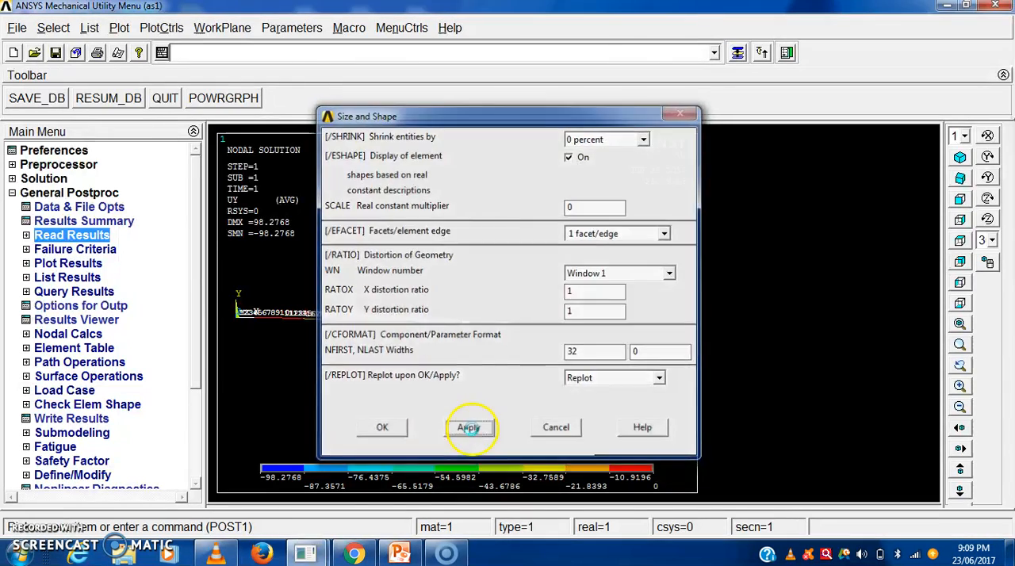
click(382, 428)
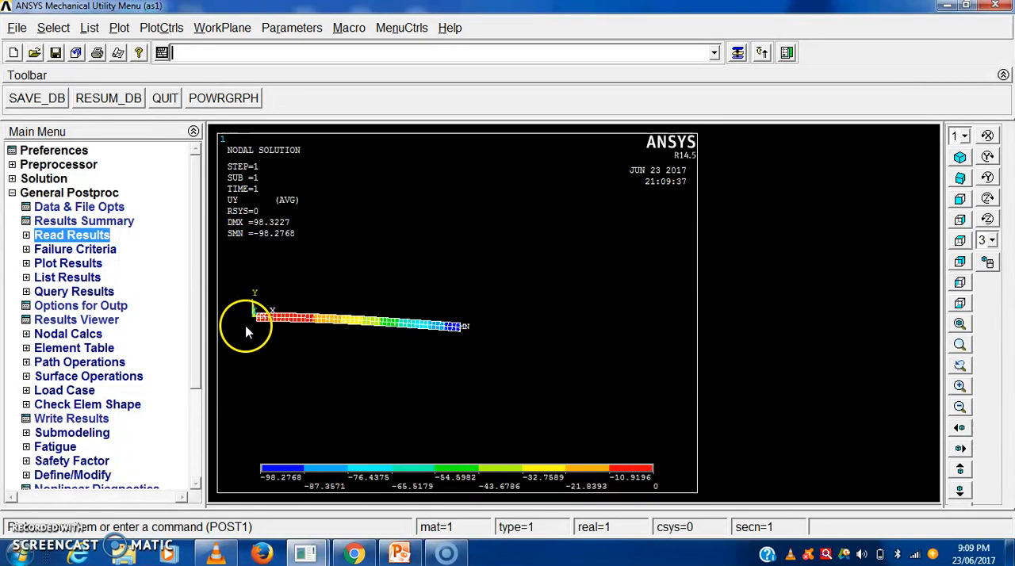
click(960, 386)
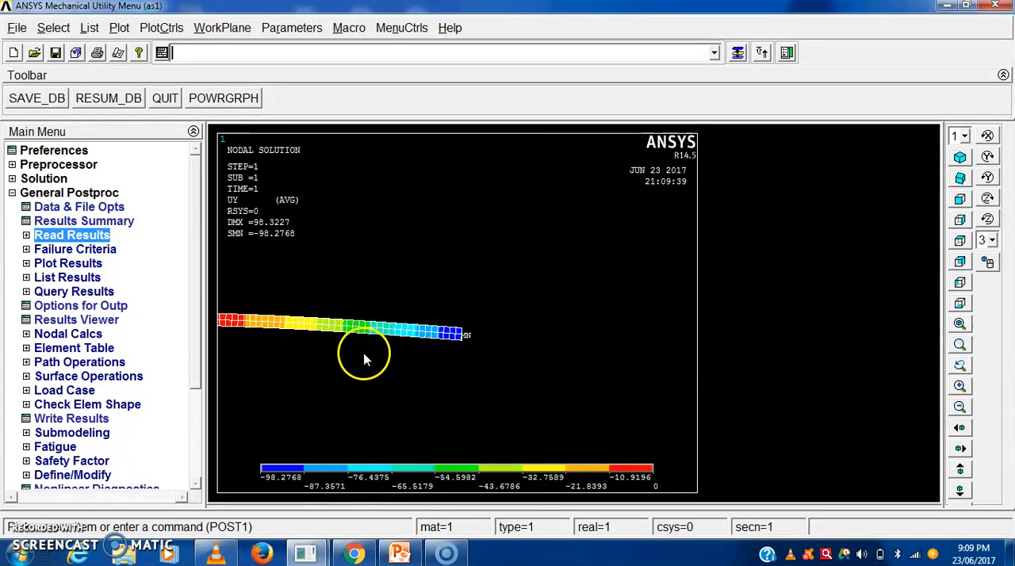
scroll(370, 354, down, 4)
scroll(369, 354, up, 1)
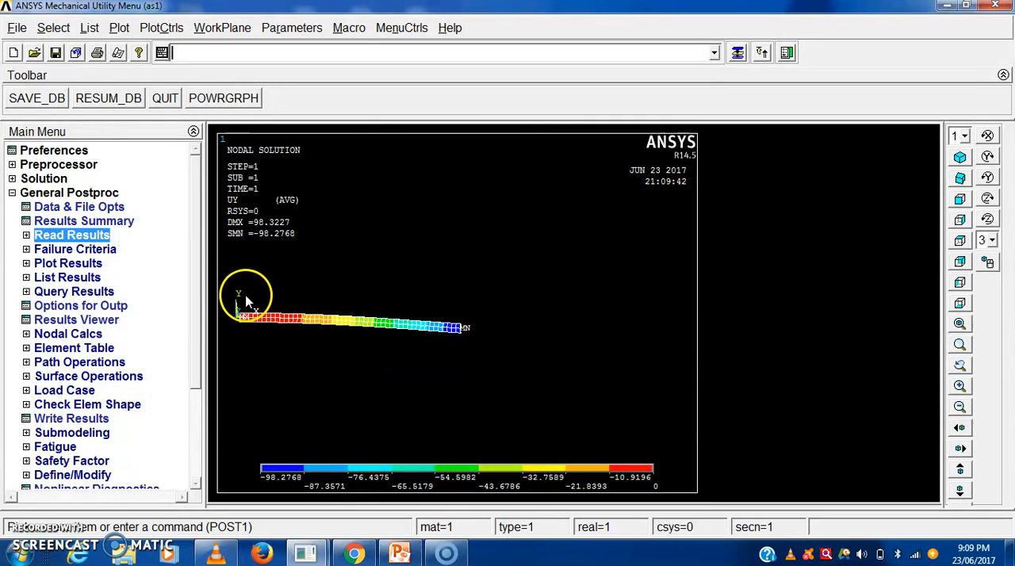